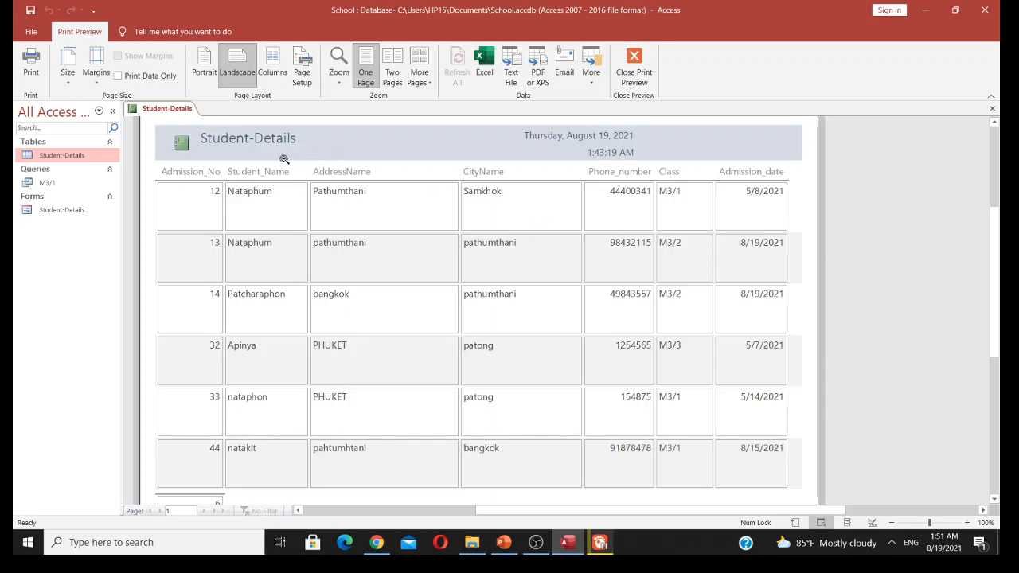
Step: Close the open Student-Details report without saving its design changes
{"action": "right_click", "coordinate": [170, 109]}
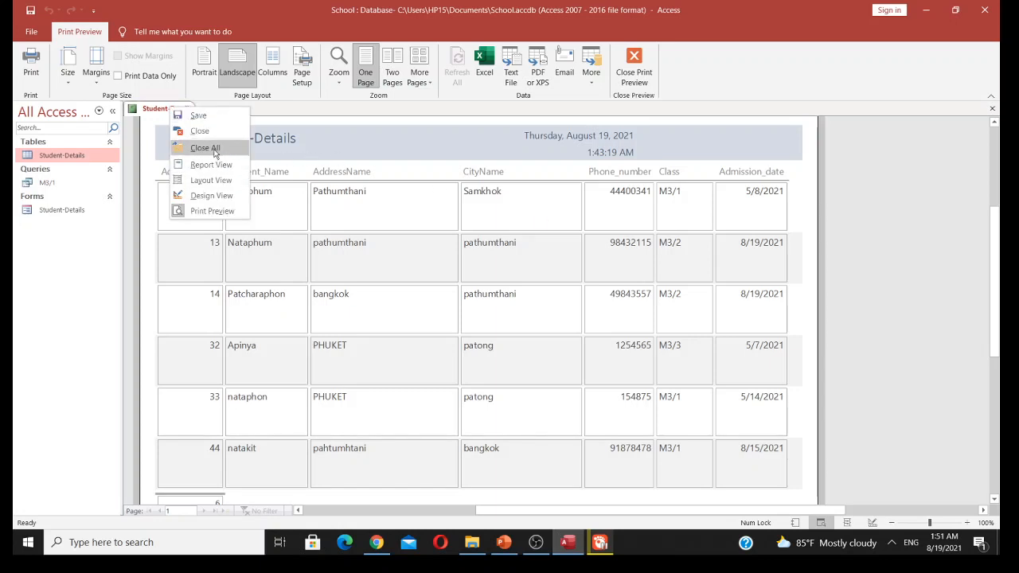
{"action": "left_click", "coordinate": [215, 150]}
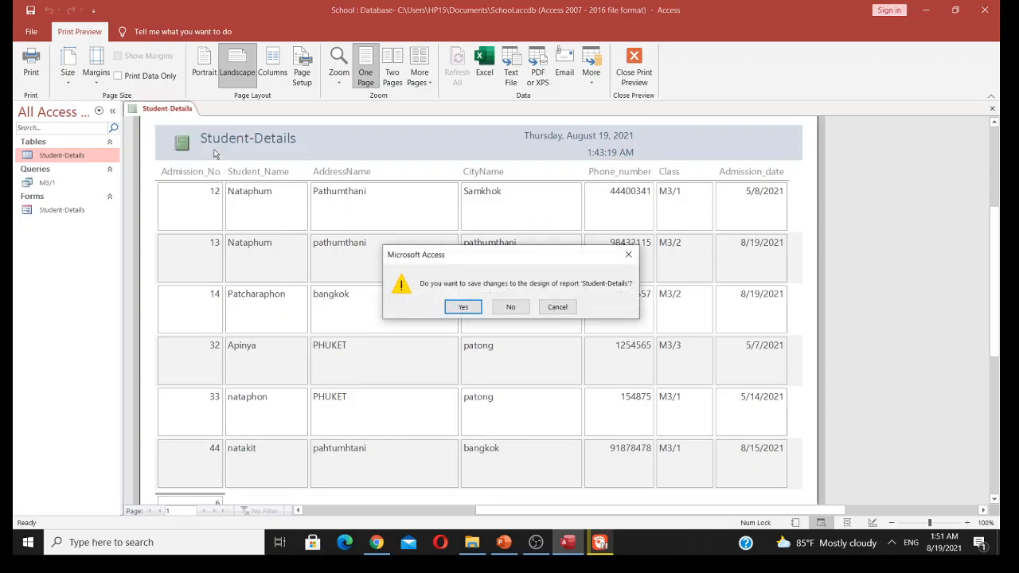
{"action": "left_click", "coordinate": [511, 310]}
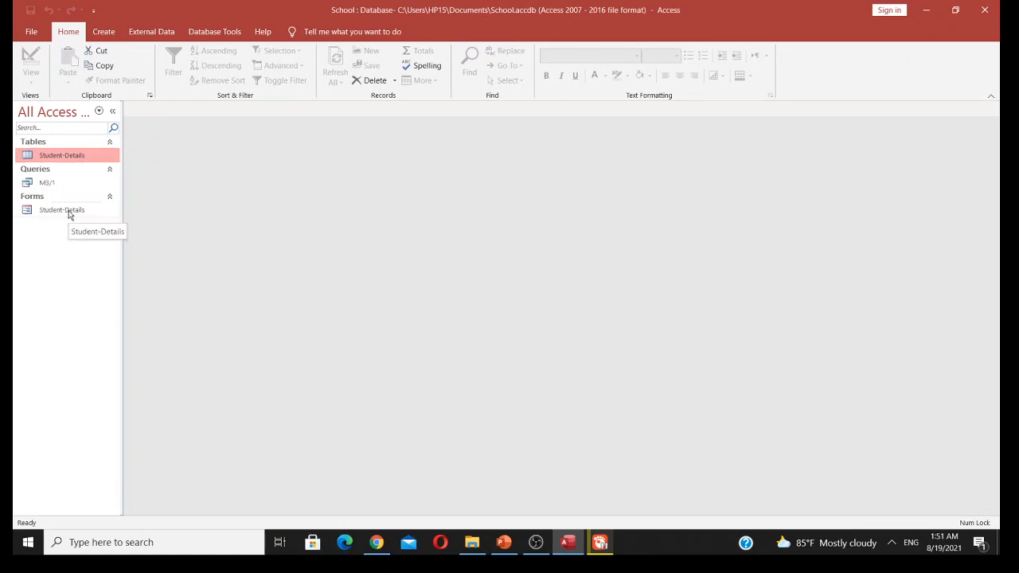
Step: Permanently delete the existing Student-Details form from the database
{"action": "right_click", "coordinate": [69, 213]}
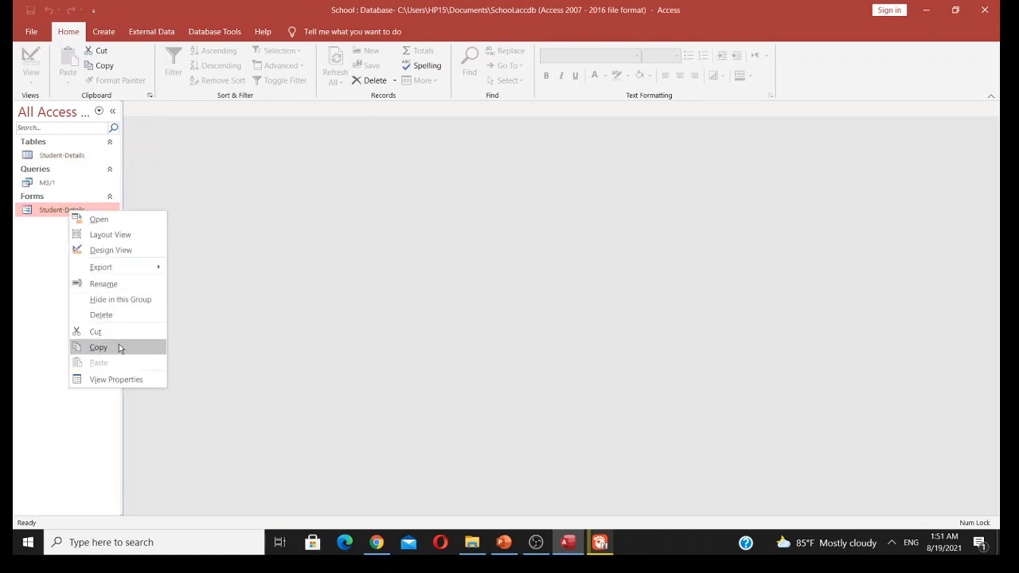
{"action": "left_click", "coordinate": [123, 317]}
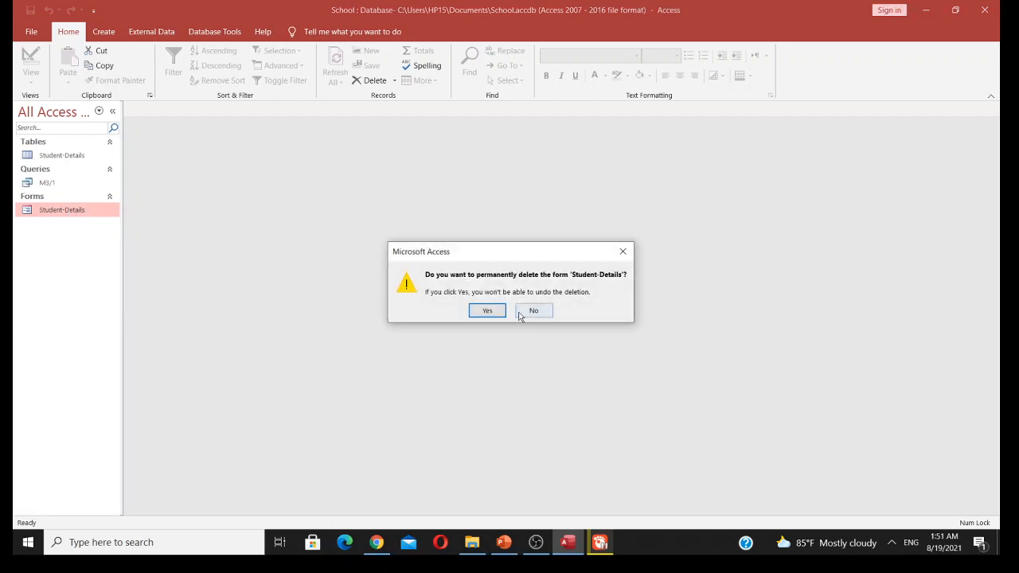
{"action": "left_click", "coordinate": [476, 317]}
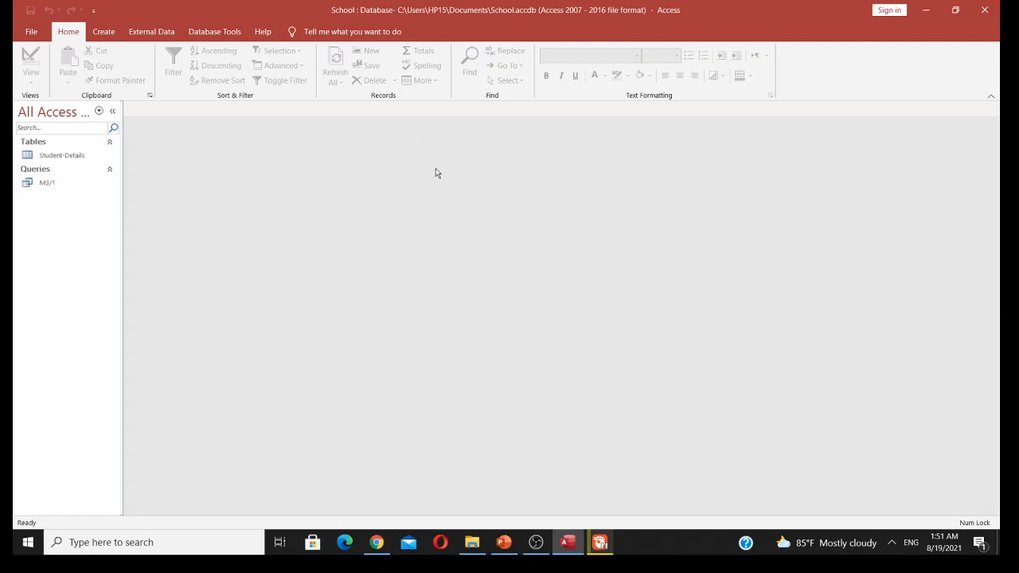
Step: Create a new single-record form based on the Student-Details table
{"action": "left_click", "coordinate": [78, 161]}
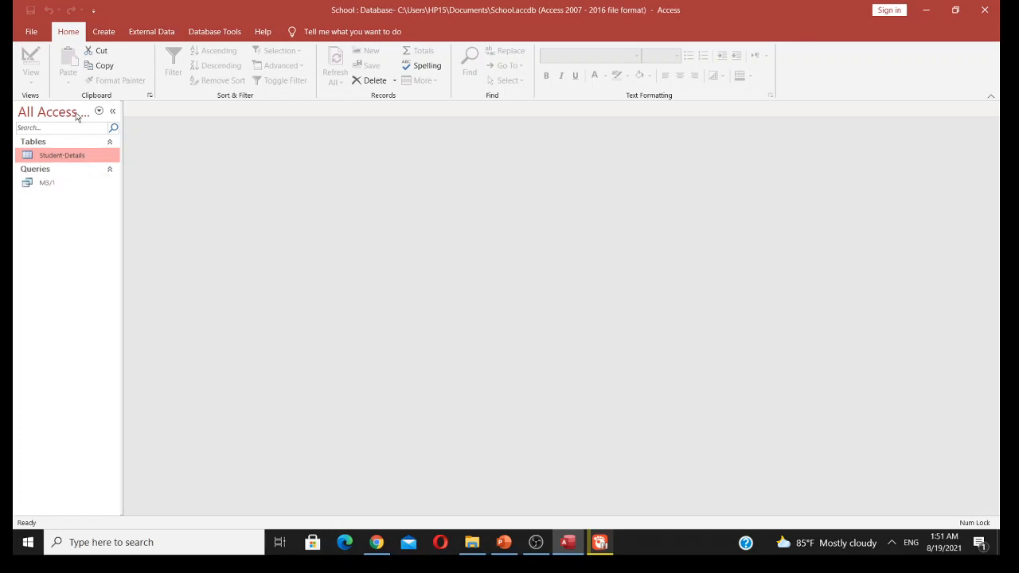
{"action": "left_click", "coordinate": [104, 34]}
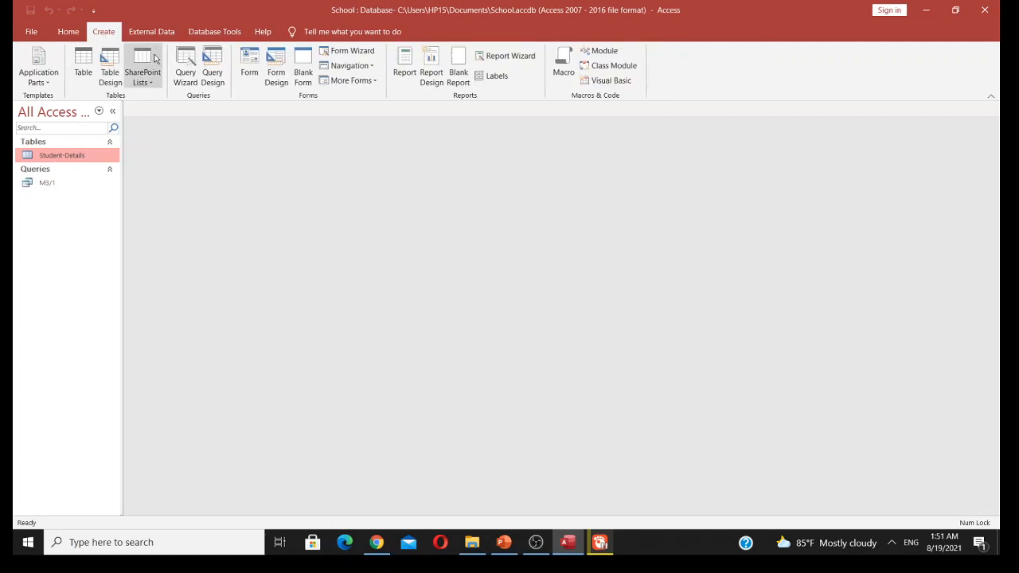
{"action": "left_click", "coordinate": [254, 80]}
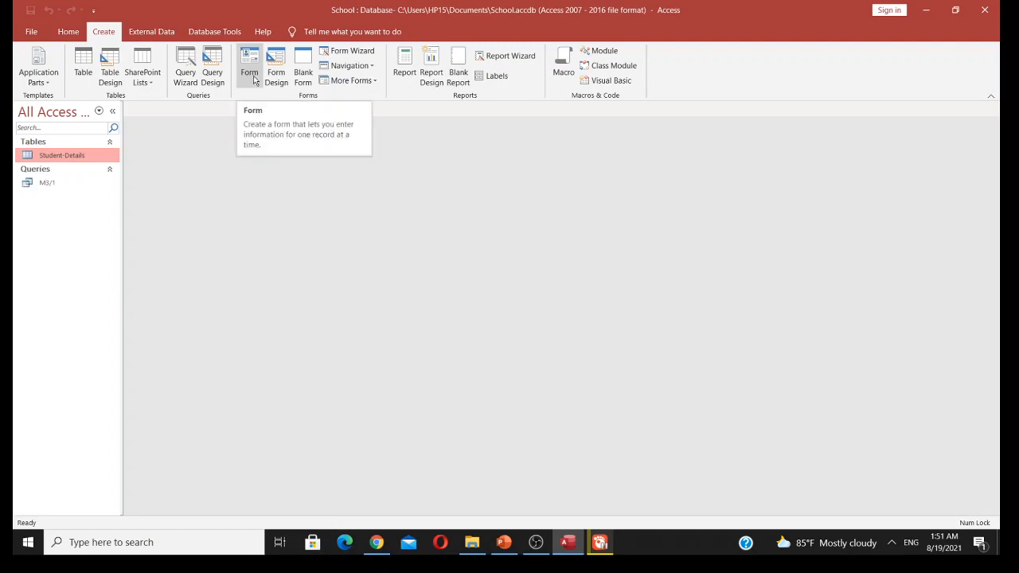
{"action": "left_click", "coordinate": [251, 73]}
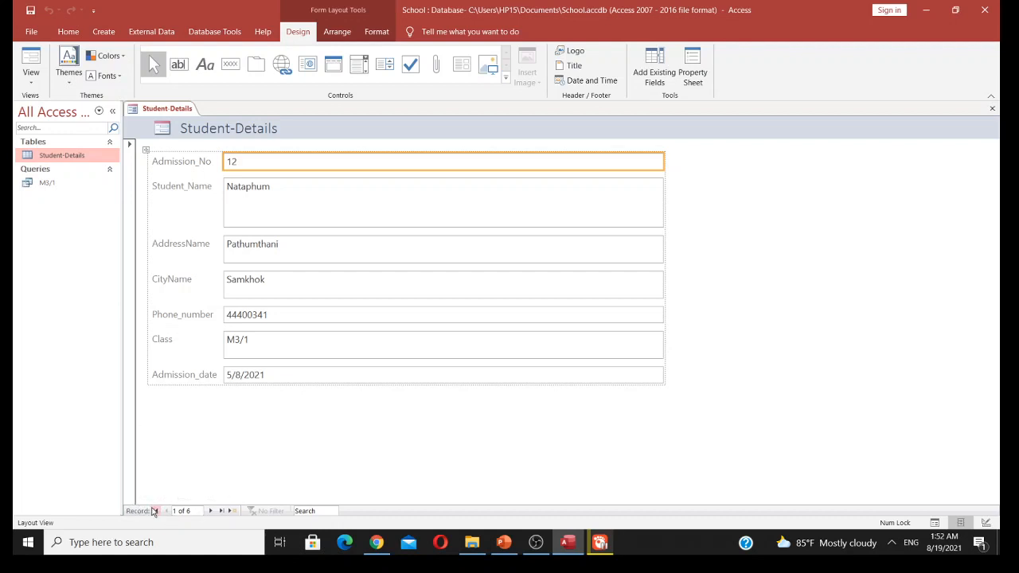
Step: Browse forward and backward through the student records in the new form
{"action": "left_click", "coordinate": [212, 511]}
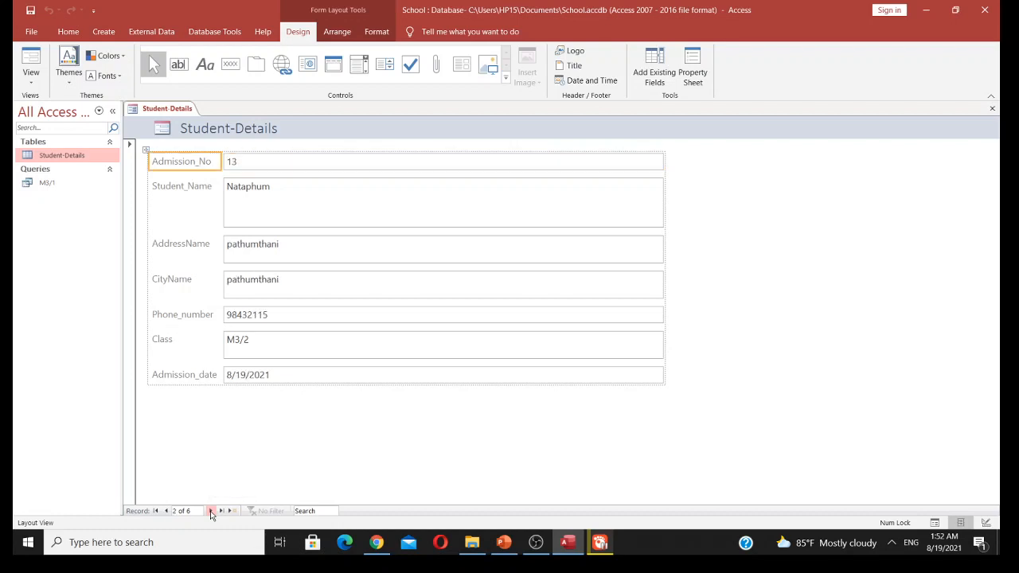
{"action": "left_click", "coordinate": [212, 511]}
{"action": "left_click", "coordinate": [212, 511]}
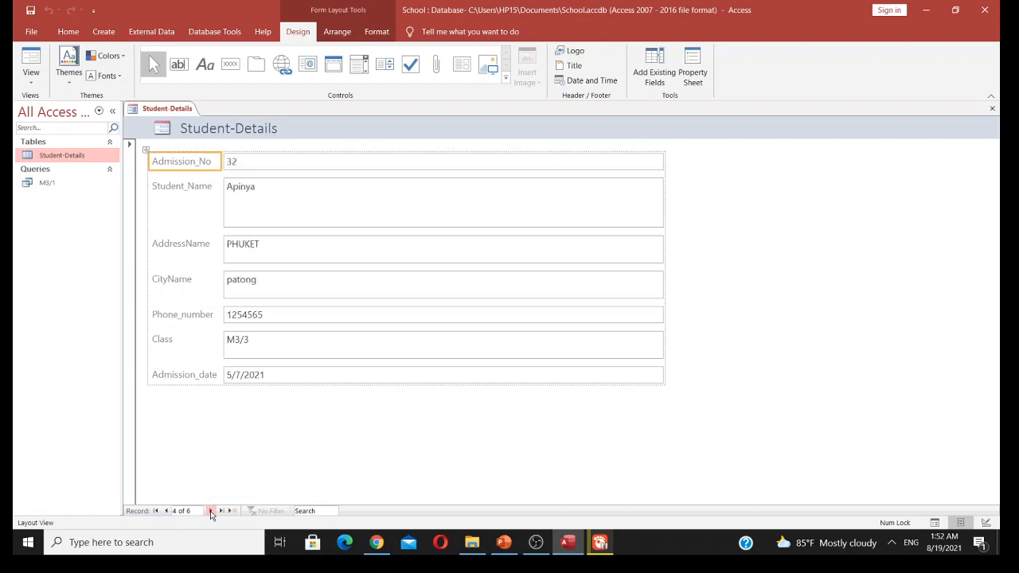
{"action": "left_click", "coordinate": [212, 511]}
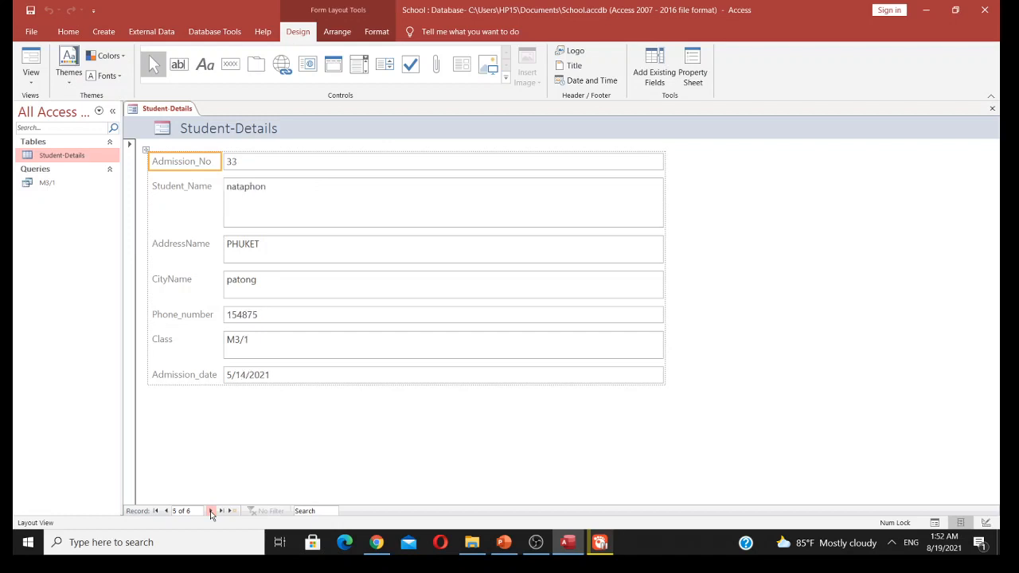
{"action": "left_click", "coordinate": [166, 512]}
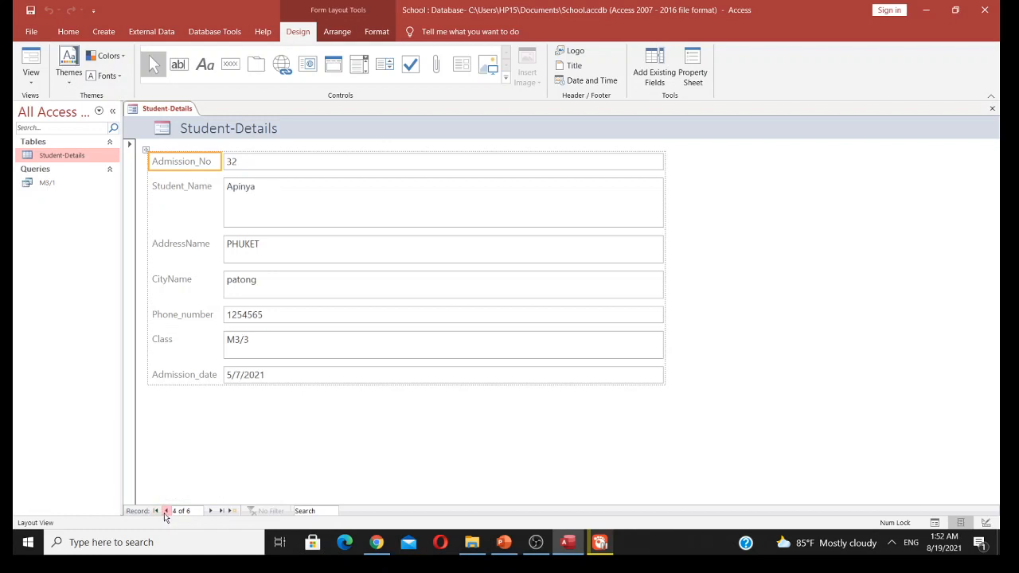
{"action": "left_click", "coordinate": [166, 512]}
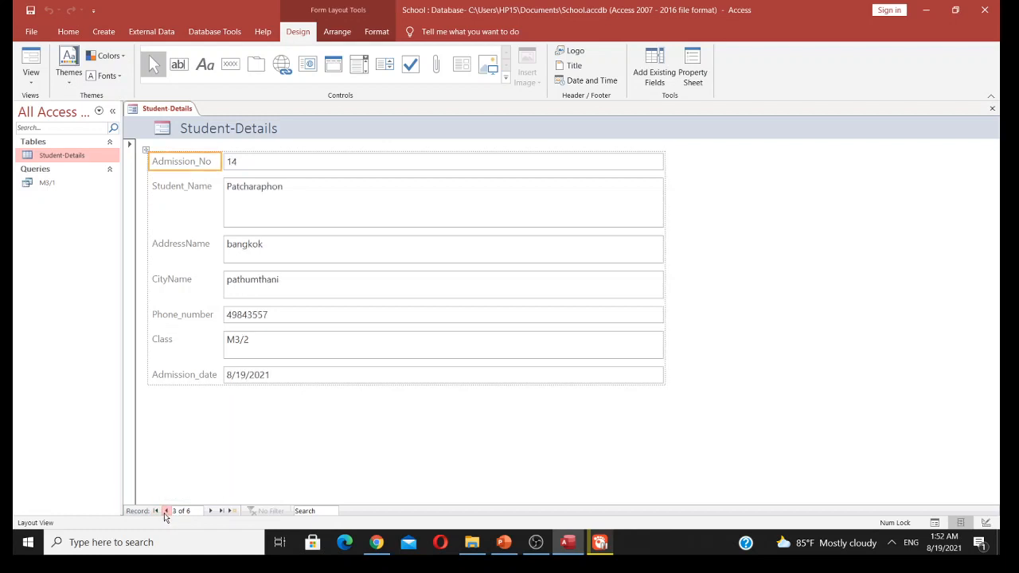
{"action": "left_click", "coordinate": [166, 512]}
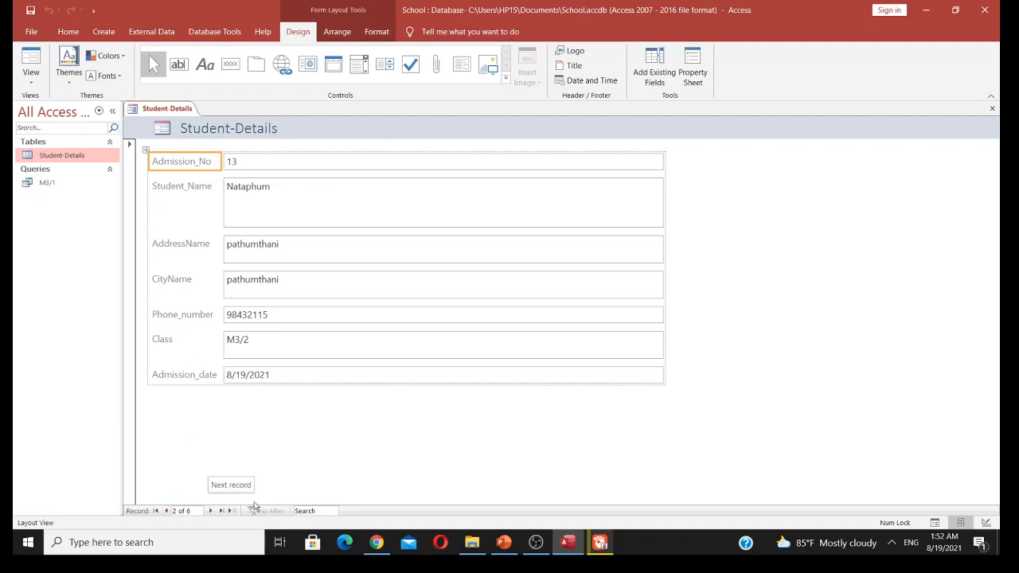
{"action": "left_click", "coordinate": [213, 513]}
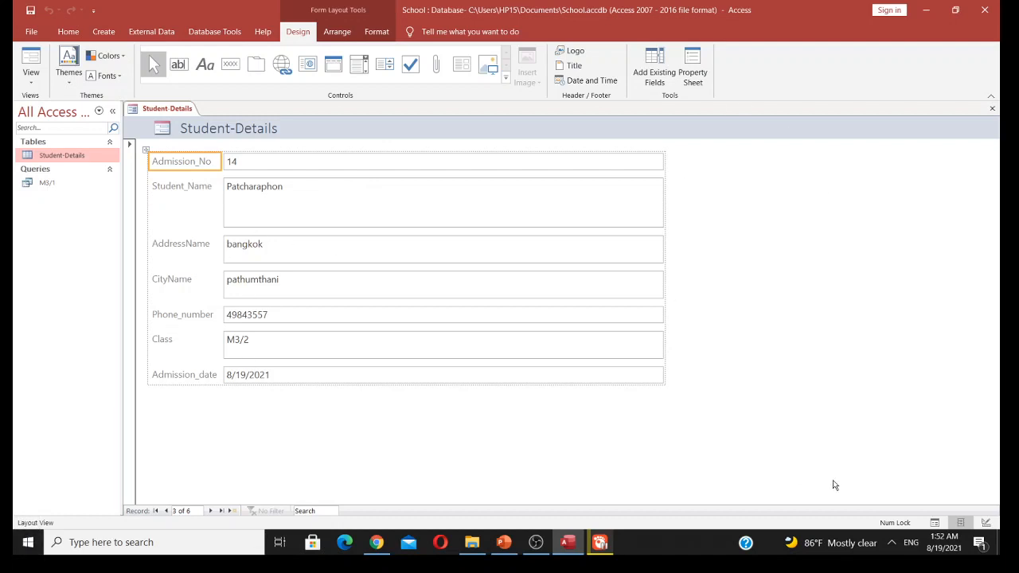
Step: Check the form in Form View and return to Layout View
{"action": "left_click", "coordinate": [936, 524]}
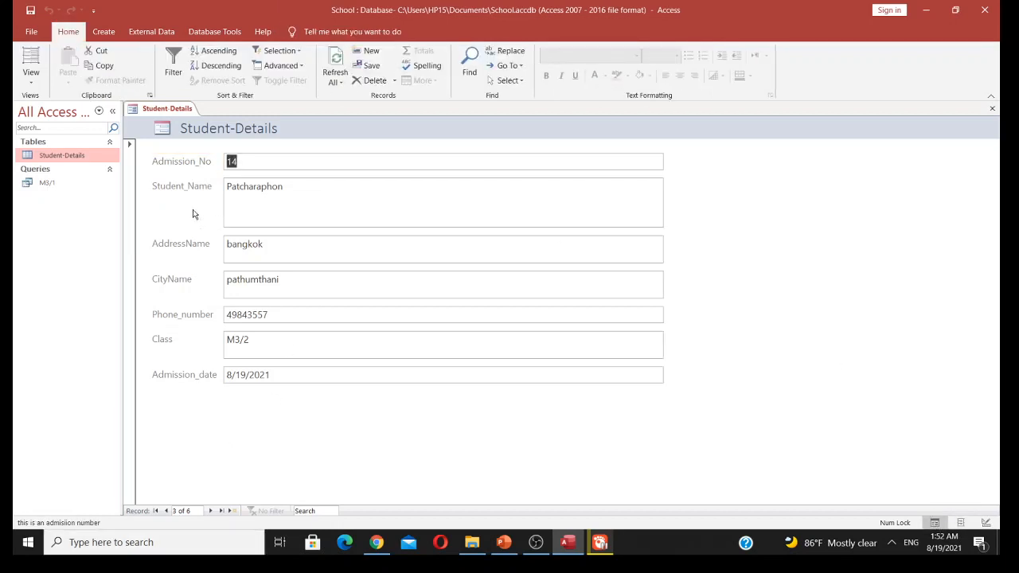
{"action": "left_click", "coordinate": [287, 159]}
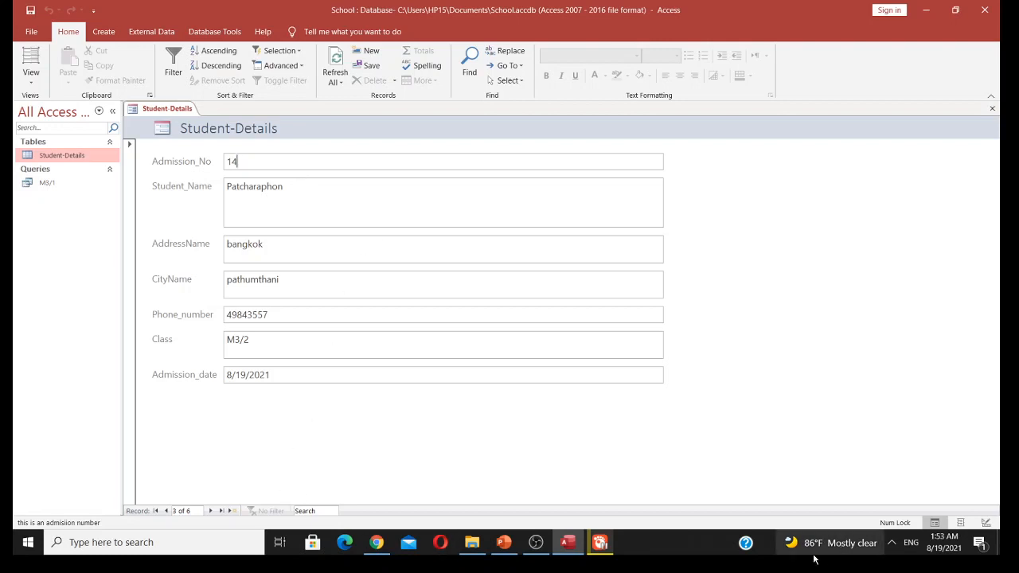
{"action": "left_click", "coordinate": [961, 523]}
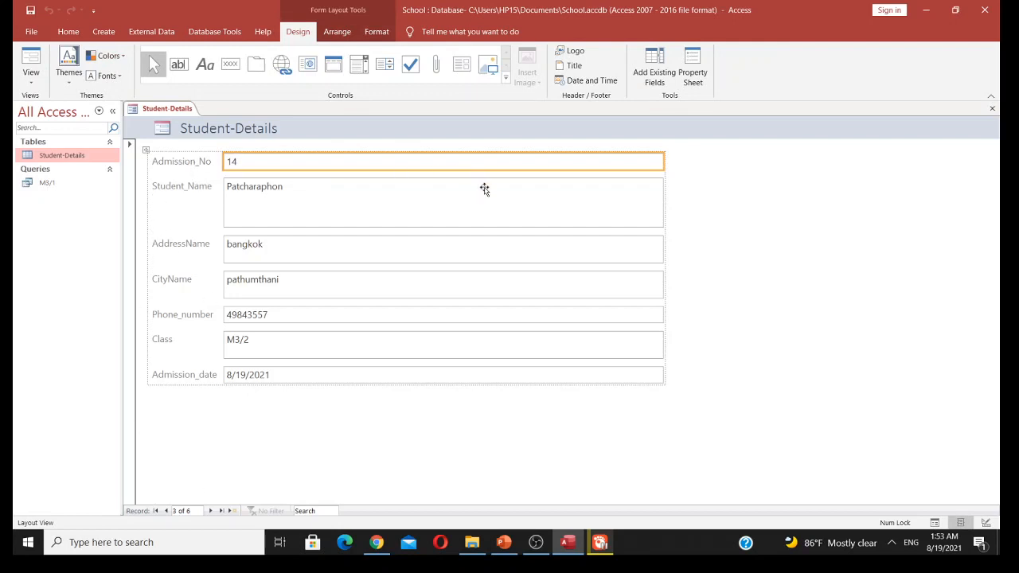
Step: Narrow the form's column of data fields to about two-thirds of its width by resizing the Student_Name field
{"action": "left_click", "coordinate": [436, 213]}
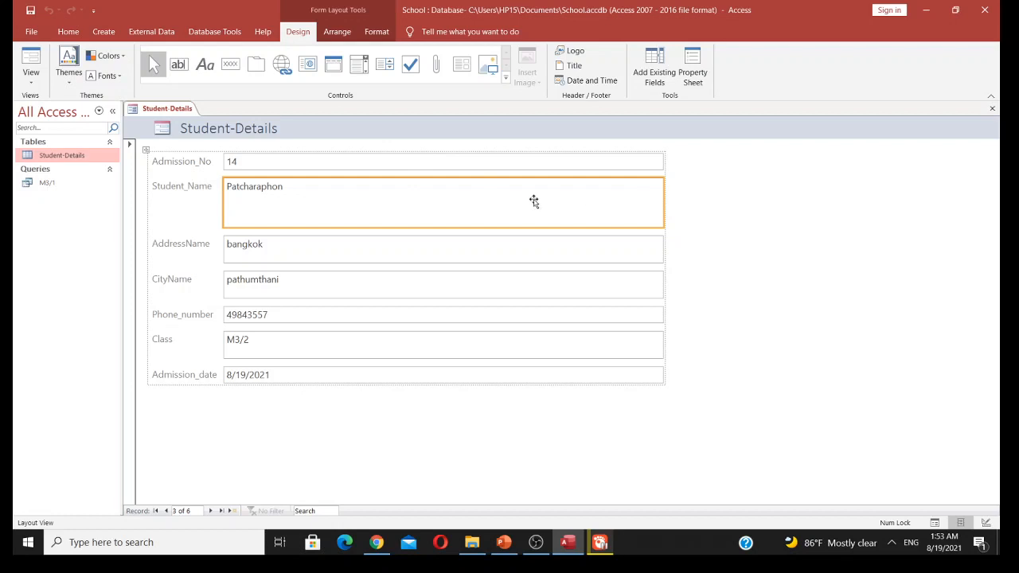
{"action": "left_click", "coordinate": [444, 165]}
{"action": "left_click", "coordinate": [617, 201]}
{"action": "left_click_drag", "start_coordinate": [662, 213], "coordinate": [501, 231]}
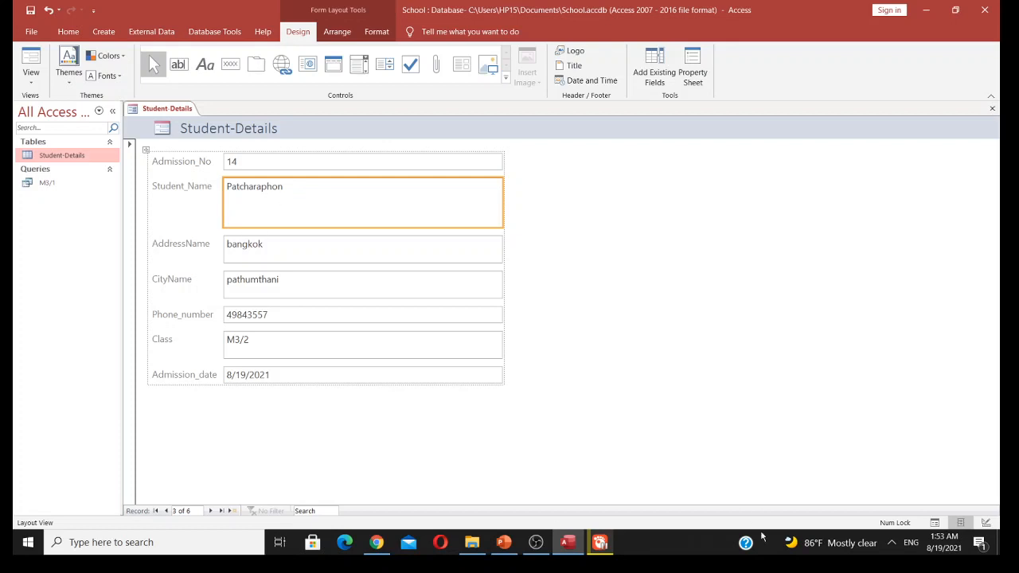
Step: Switch the form to Design View and change the header title to "Samkhok School Student Information"
{"action": "left_click", "coordinate": [986, 524]}
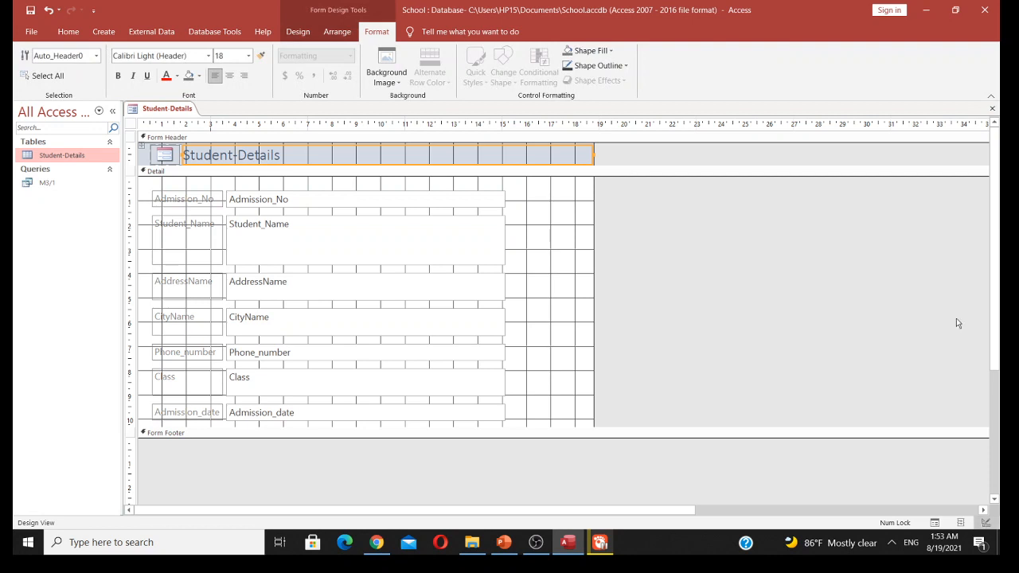
{"action": "left_click", "coordinate": [282, 157]}
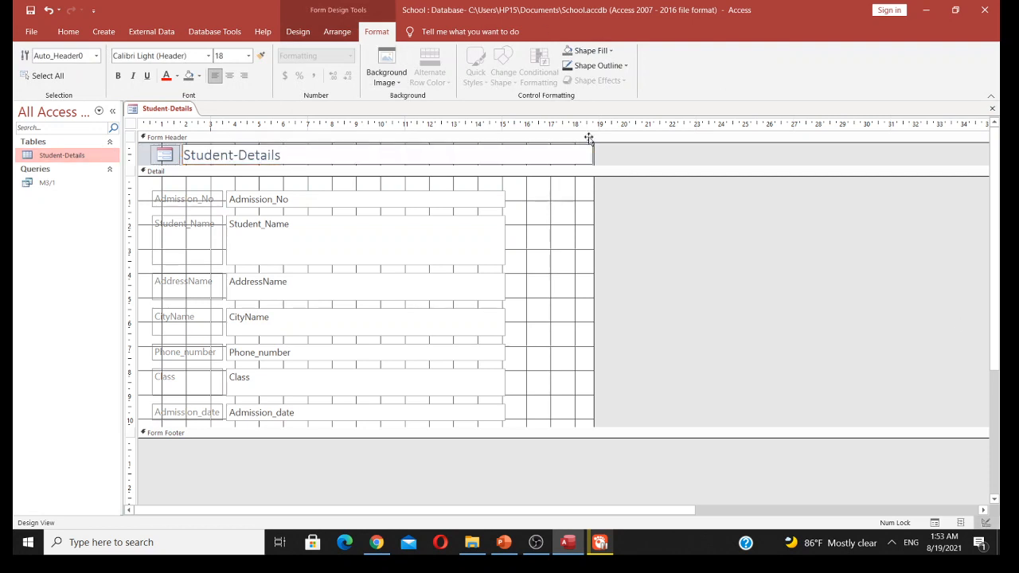
{"action": "key", "text": "BackSpace"}
{"action": "key", "text": "BackSpace"}
{"action": "key", "text": "BackSpace"}
{"action": "key", "text": "BackSpace"}
{"action": "key", "text": "BackSpace"}
{"action": "key", "text": "BackSpace"}
{"action": "key", "text": "BackSpace"}
{"action": "key", "text": "BackSpace"}
{"action": "key", "text": "BackSpace"}
{"action": "key", "text": "BackSpace"}
{"action": "key", "text": "BackSpace"}
{"action": "key", "text": "BackSpace"}
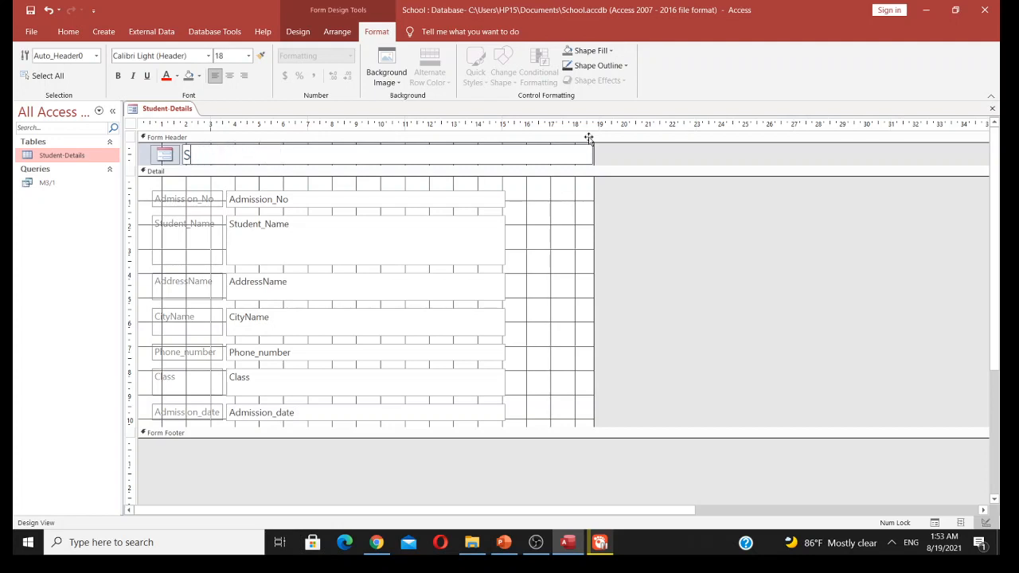
{"action": "type", "text": "am"}
{"action": "type", "text": "khok"}
{"action": "type", "text": " Sh"}
{"action": "type", "text": "chool"}
{"action": "type", "text": " St"}
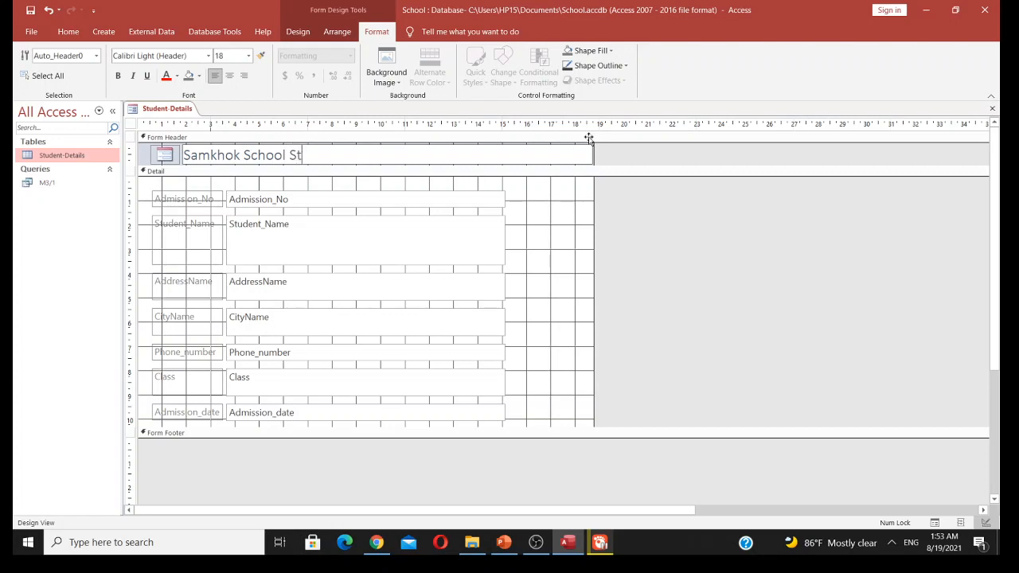
{"action": "type", "text": "udent Information"}
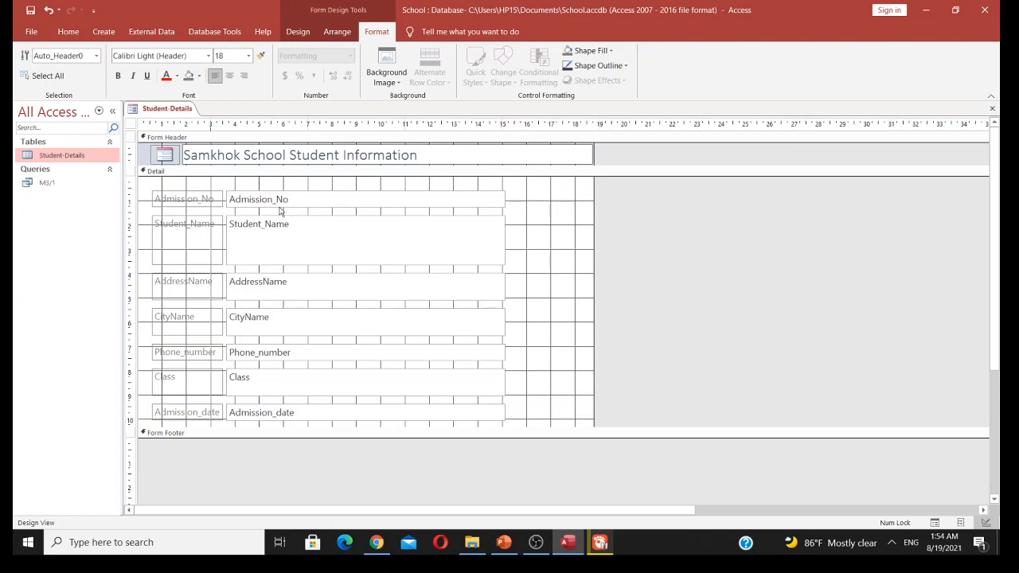
Step: Rename the Admission_No field's label to "Admission_Number" in the Detail section
{"action": "left_click", "coordinate": [192, 199]}
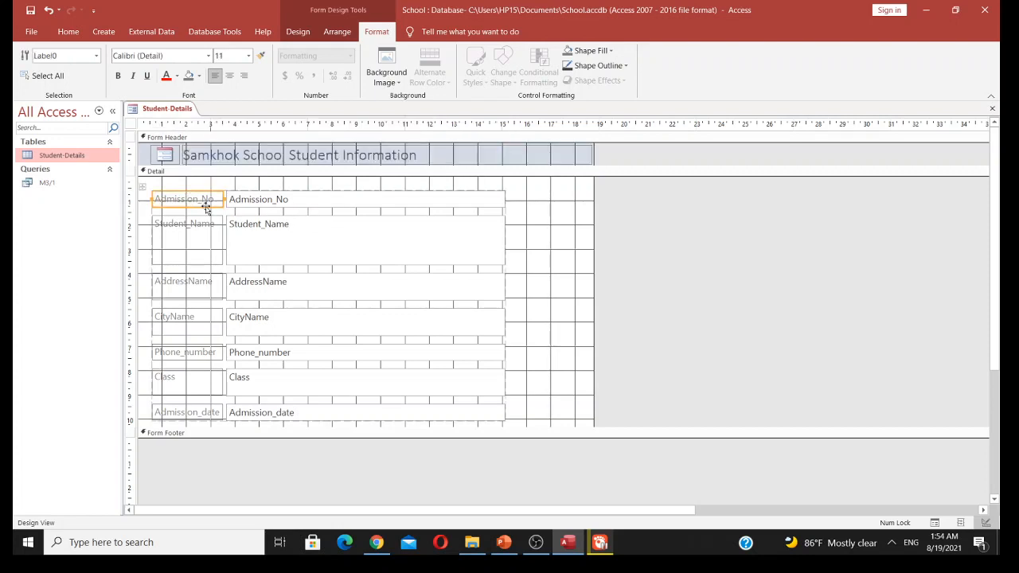
{"action": "left_click", "coordinate": [217, 201]}
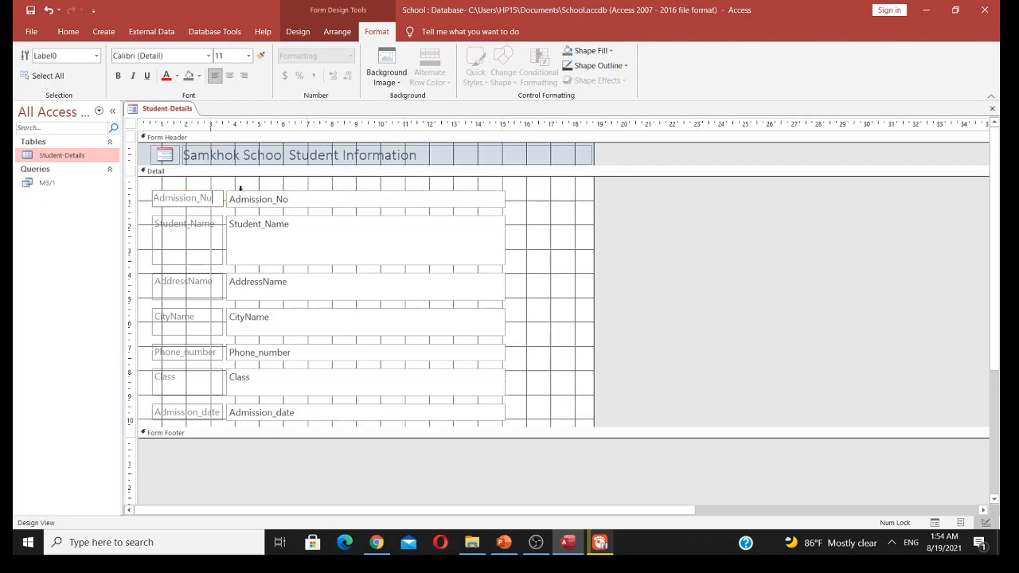
{"action": "type", "text": "ber"}
{"action": "left_click", "coordinate": [181, 245]}
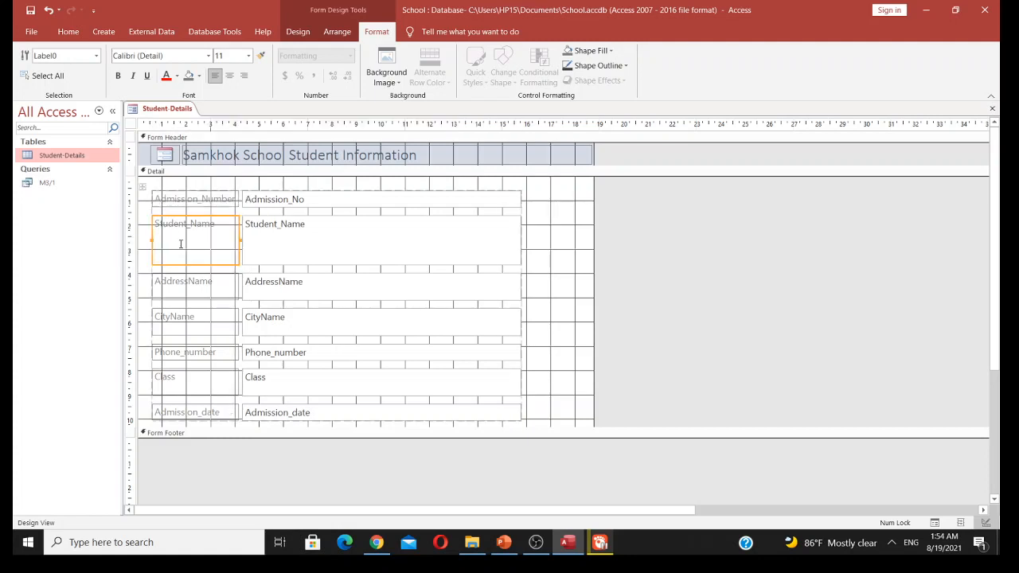
Step: Select the whole column of field labels and shift the field layout slightly to the left
{"action": "left_click", "coordinate": [190, 295]}
{"action": "left_click", "coordinate": [193, 305]}
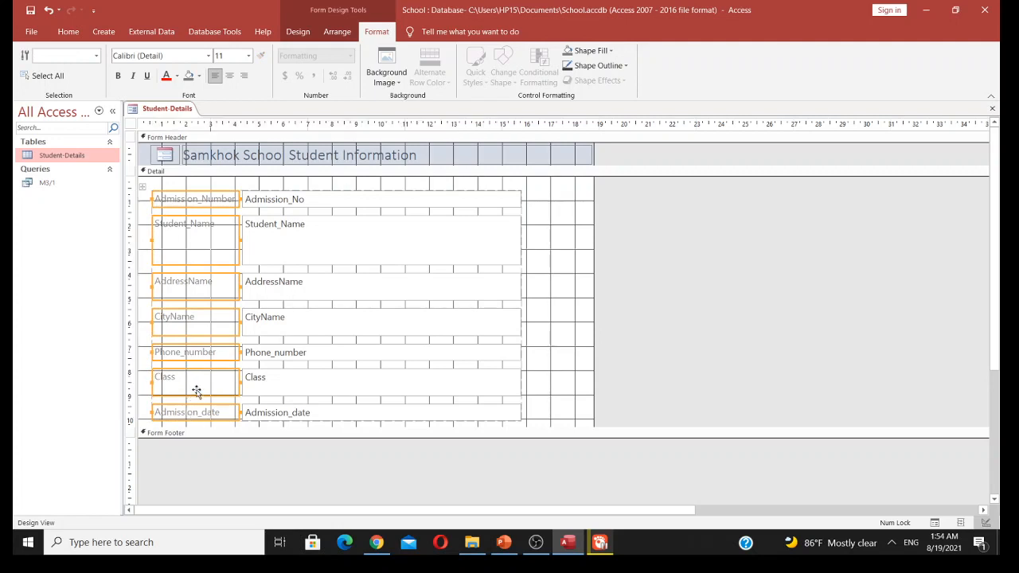
{"action": "left_click", "coordinate": [160, 199]}
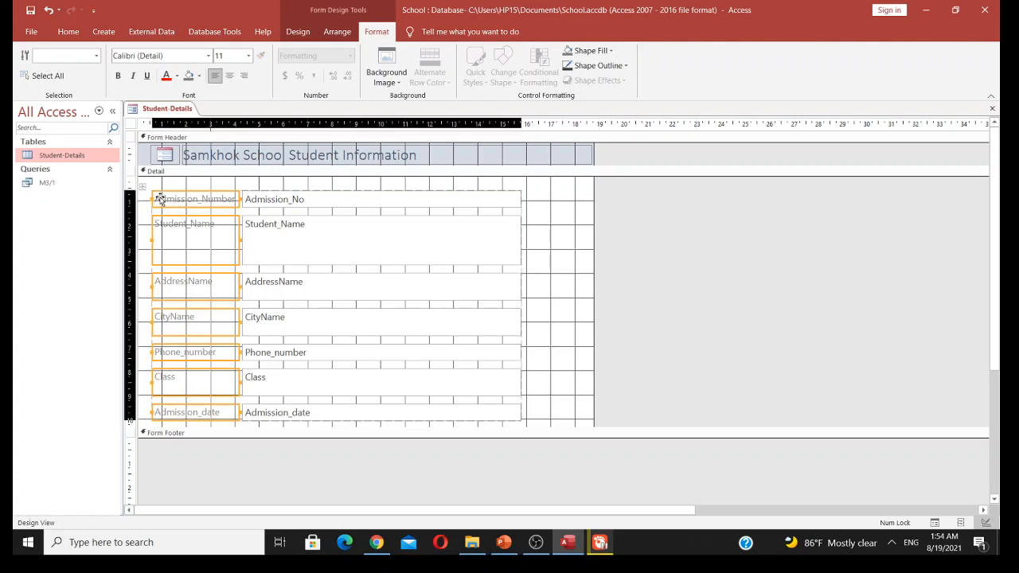
{"action": "left_click_drag", "start_coordinate": [160, 199], "coordinate": [158, 199]}
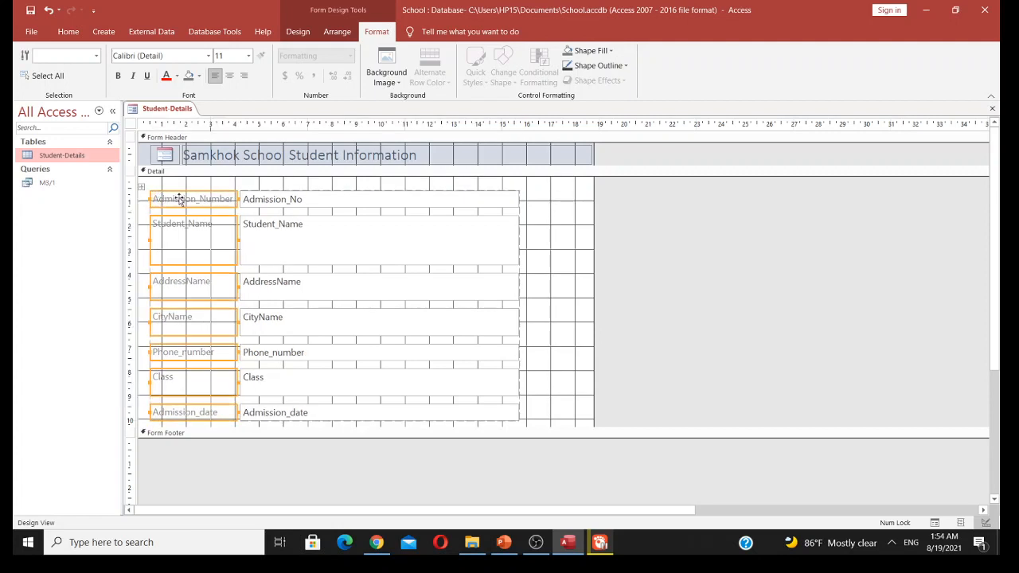
{"action": "left_click", "coordinate": [295, 200]}
{"action": "left_click", "coordinate": [316, 200]}
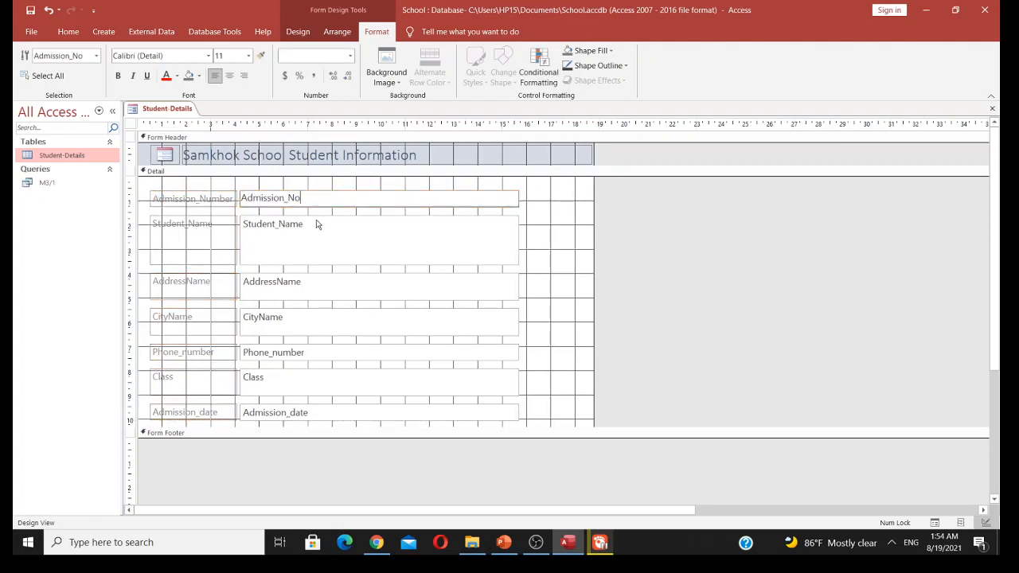
{"action": "left_click", "coordinate": [312, 226]}
{"action": "left_click", "coordinate": [318, 201]}
{"action": "left_click", "coordinate": [316, 241]}
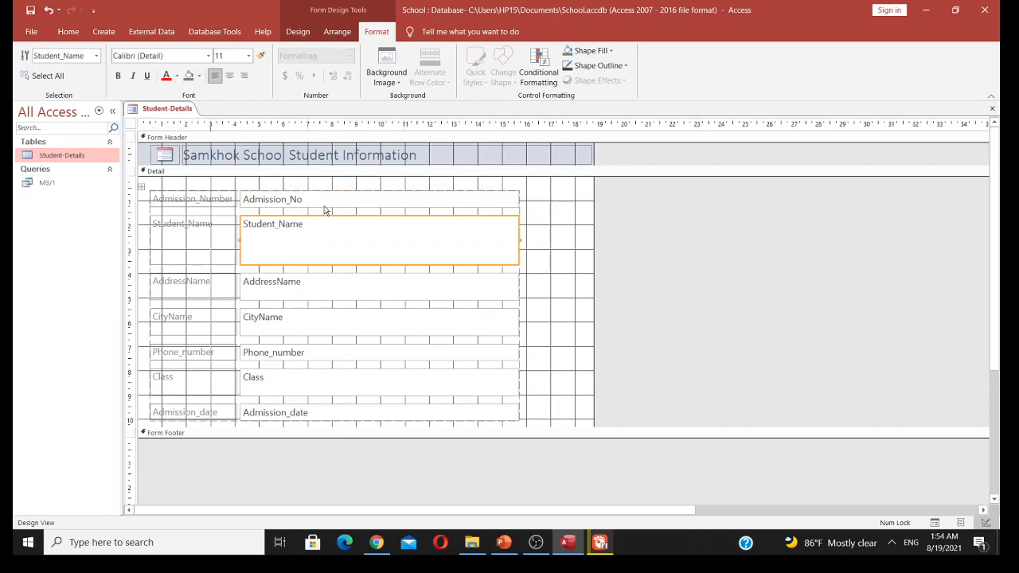
{"action": "left_click", "coordinate": [321, 202]}
{"action": "left_click", "coordinate": [319, 234]}
{"action": "left_click", "coordinate": [329, 205]}
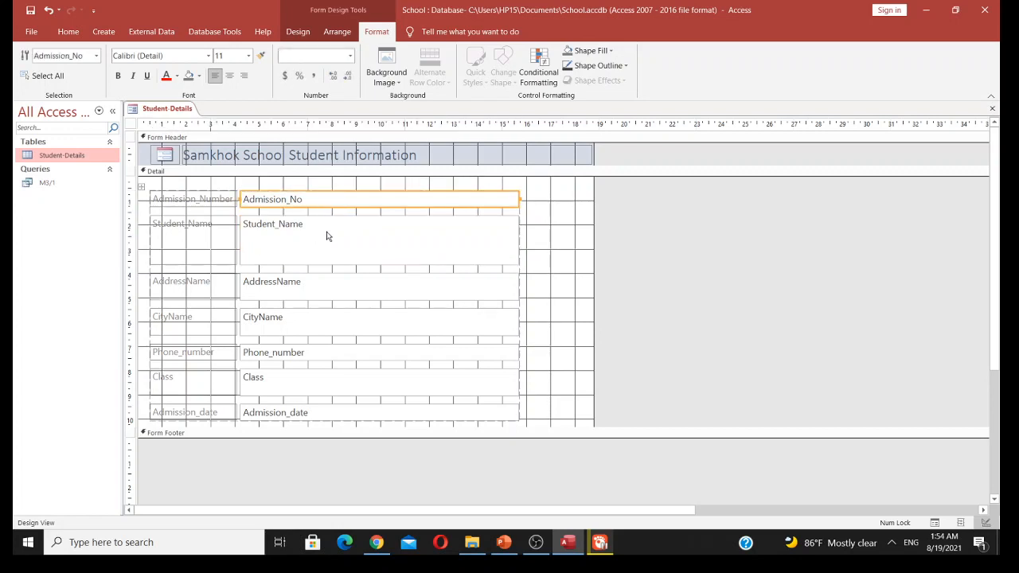
{"action": "left_click", "coordinate": [329, 226]}
{"action": "left_click", "coordinate": [332, 201]}
{"action": "left_click", "coordinate": [327, 237]}
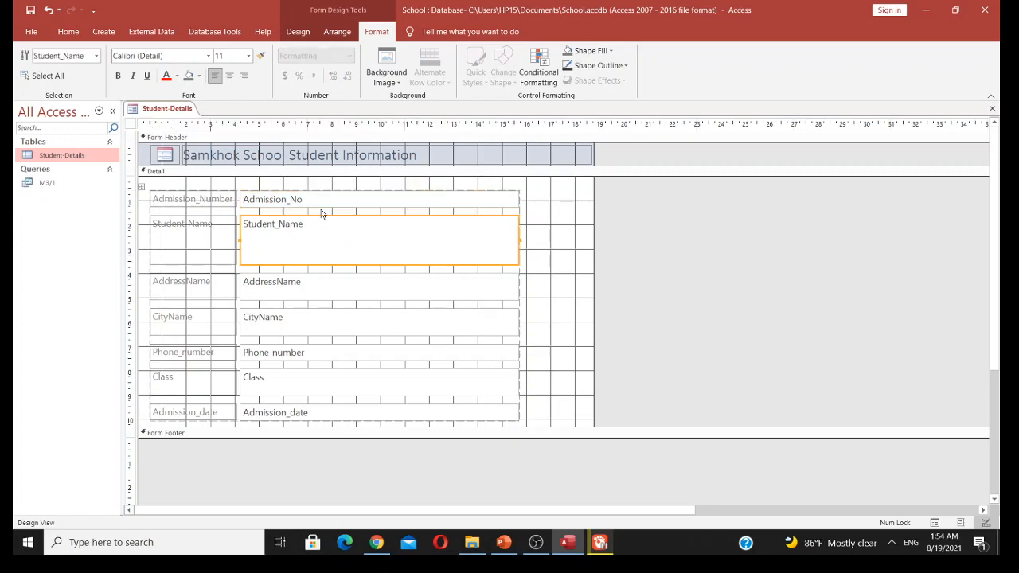
{"action": "left_click", "coordinate": [324, 205]}
{"action": "left_click", "coordinate": [320, 239]}
{"action": "left_click", "coordinate": [324, 205]}
{"action": "left_click", "coordinate": [324, 230]}
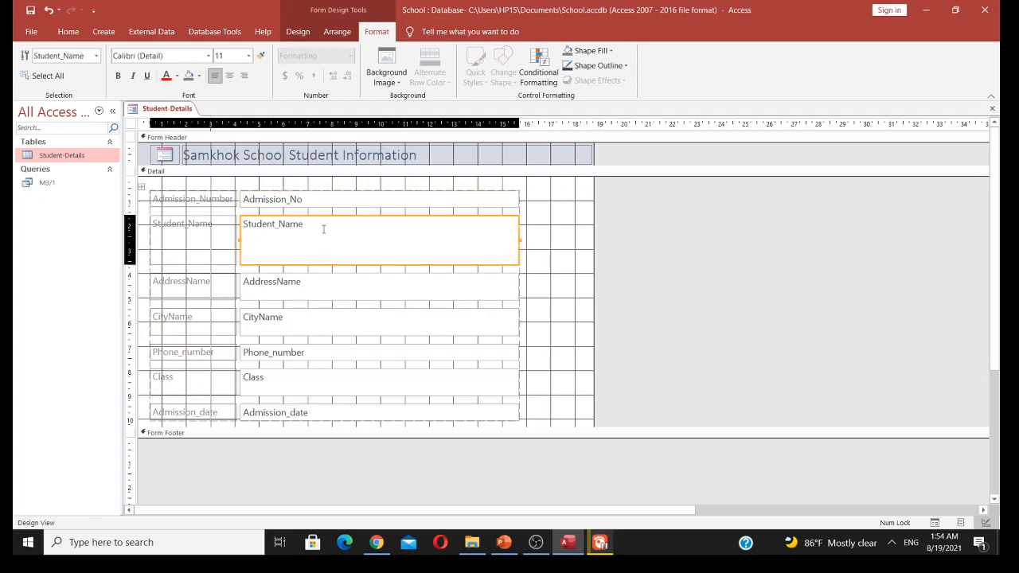
{"action": "left_click", "coordinate": [327, 202]}
{"action": "left_click", "coordinate": [327, 231]}
{"action": "left_click", "coordinate": [327, 202]}
{"action": "left_click", "coordinate": [323, 231]}
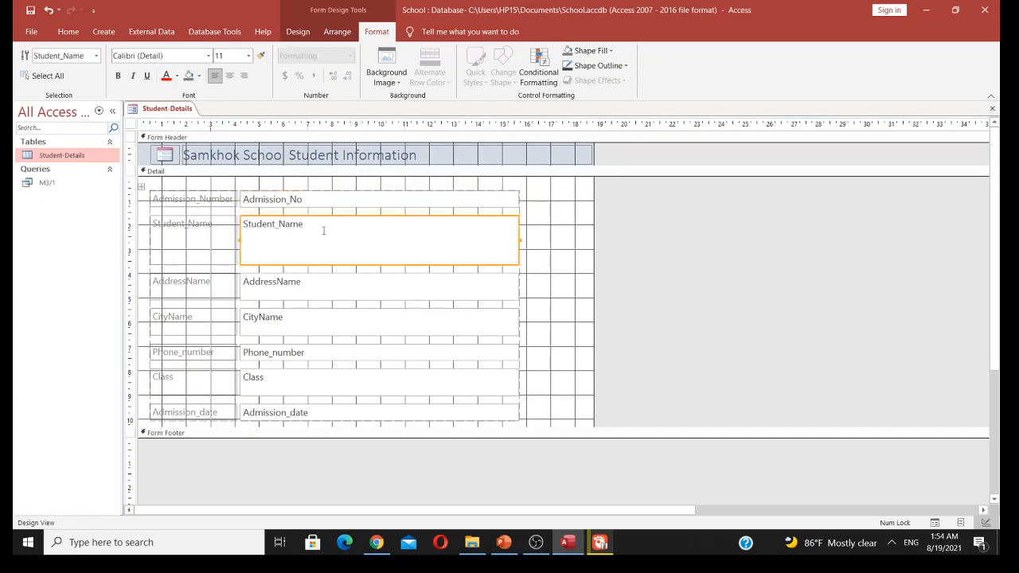
{"action": "left_click", "coordinate": [313, 200]}
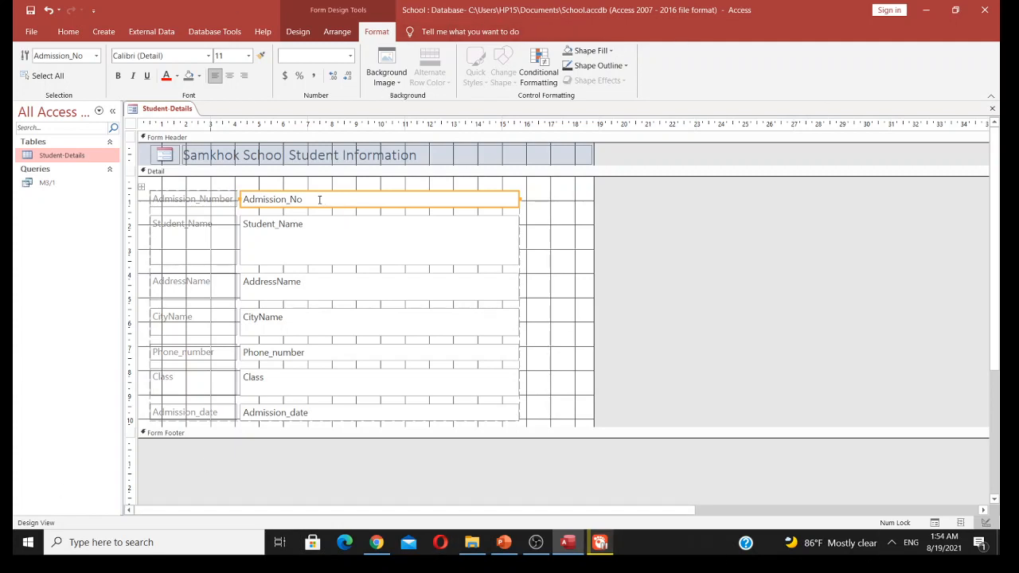
{"action": "left_click", "coordinate": [572, 194]}
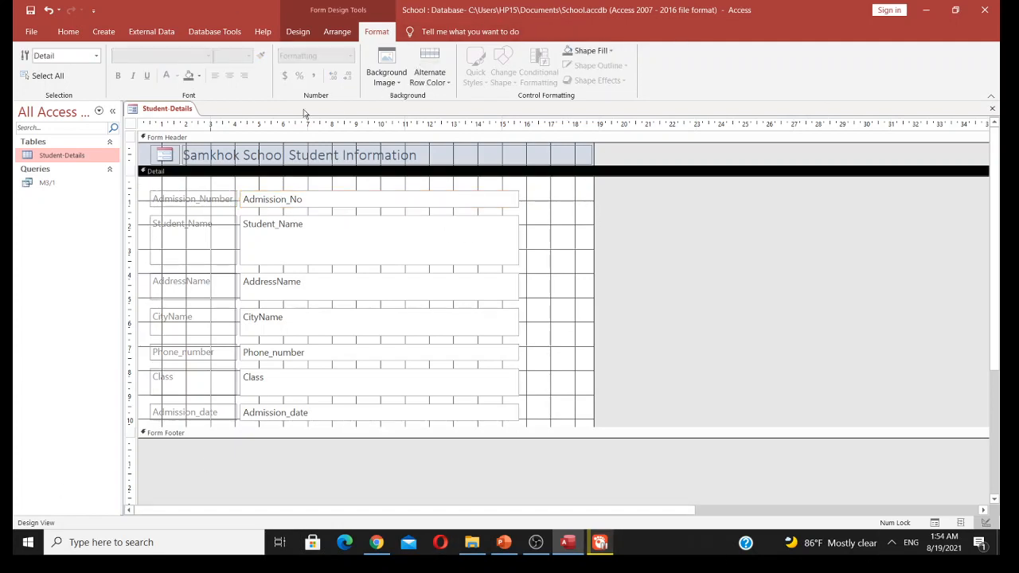
Step: Save the form under the name "Student-Details form"
{"action": "left_click", "coordinate": [32, 35]}
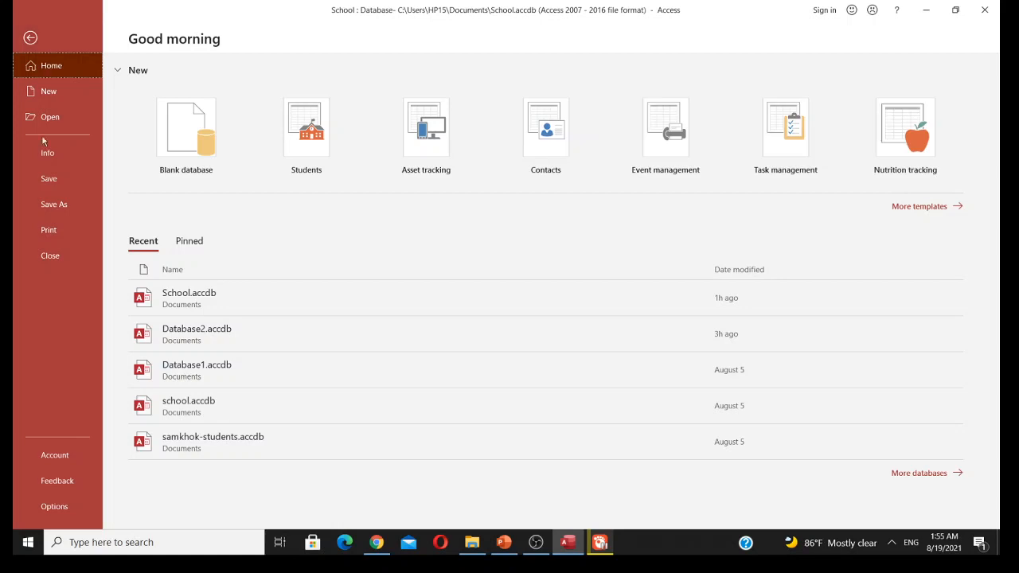
{"action": "left_click", "coordinate": [50, 180]}
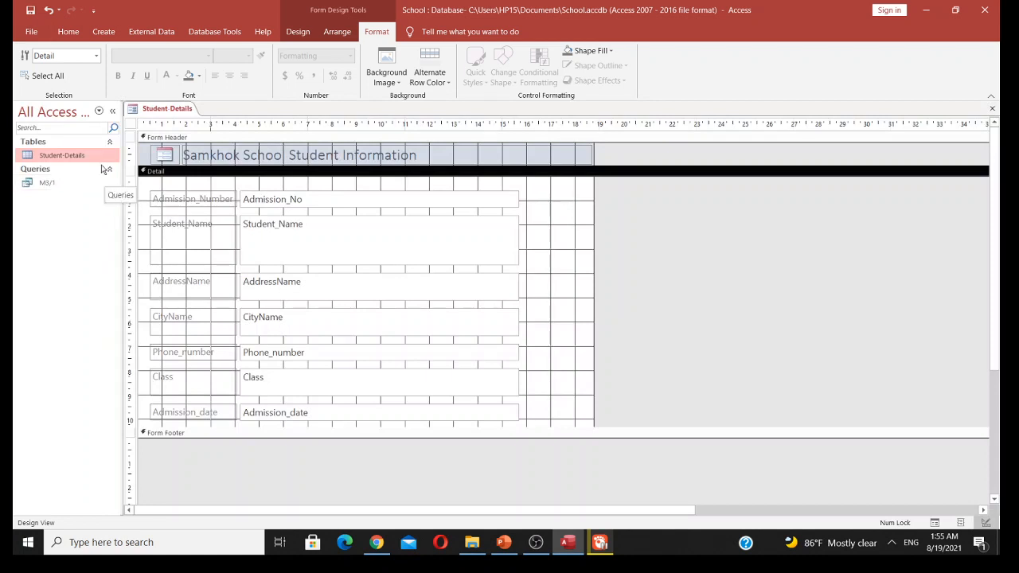
{"action": "right_click", "coordinate": [178, 113]}
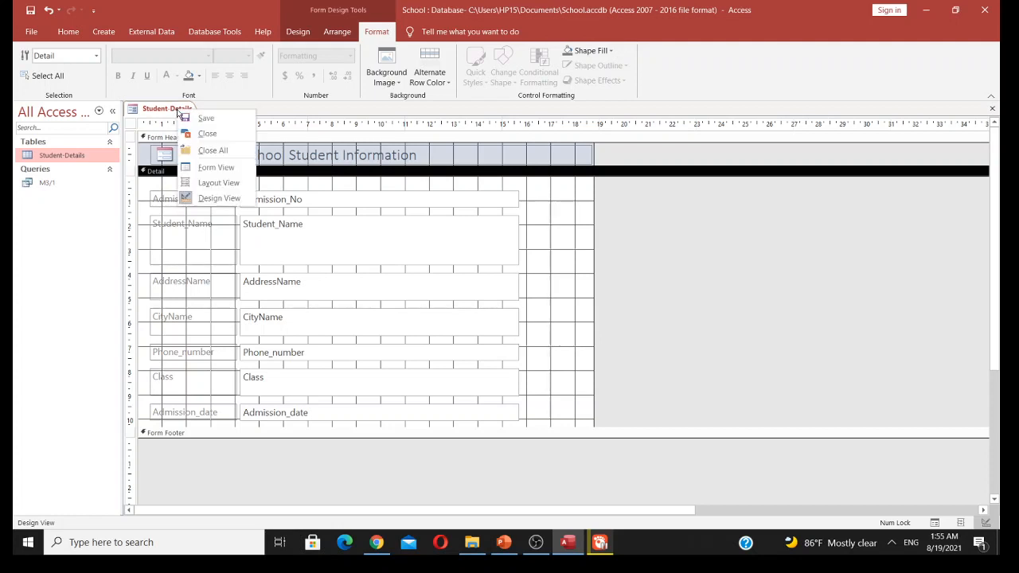
{"action": "left_click", "coordinate": [206, 120]}
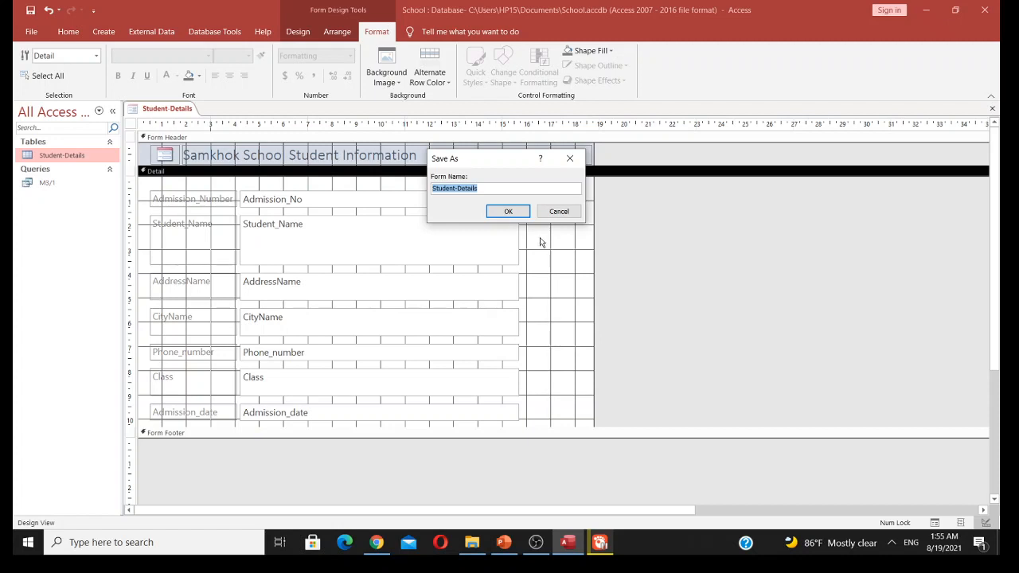
{"action": "left_click", "coordinate": [504, 192]}
{"action": "type", "text": "form"}
{"action": "left_click", "coordinate": [508, 212]}
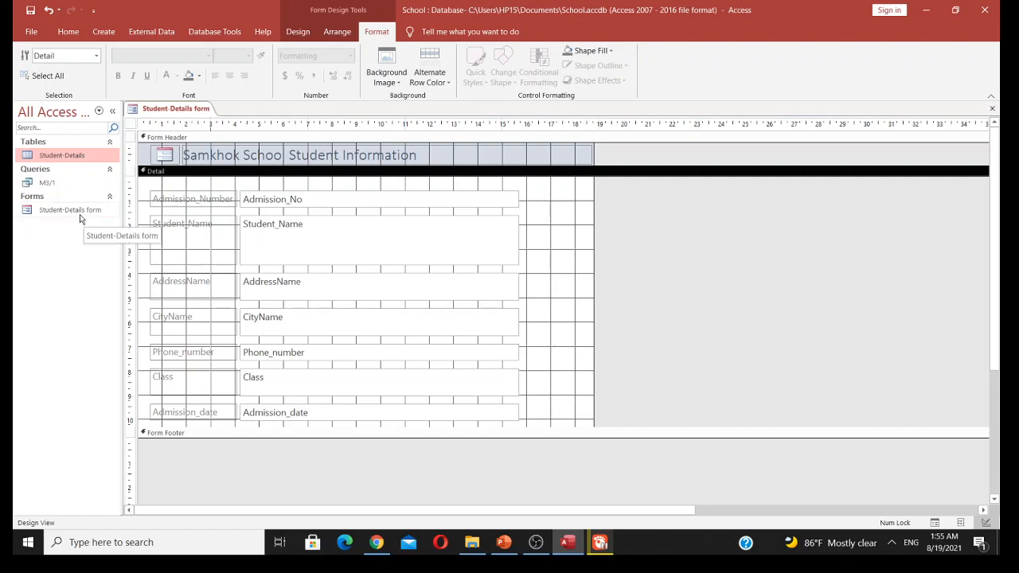
Step: Switch to the access101.pptx presentation in PowerPoint and start the slide show from slide 46 on saving forms and reports
{"action": "left_click", "coordinate": [506, 545]}
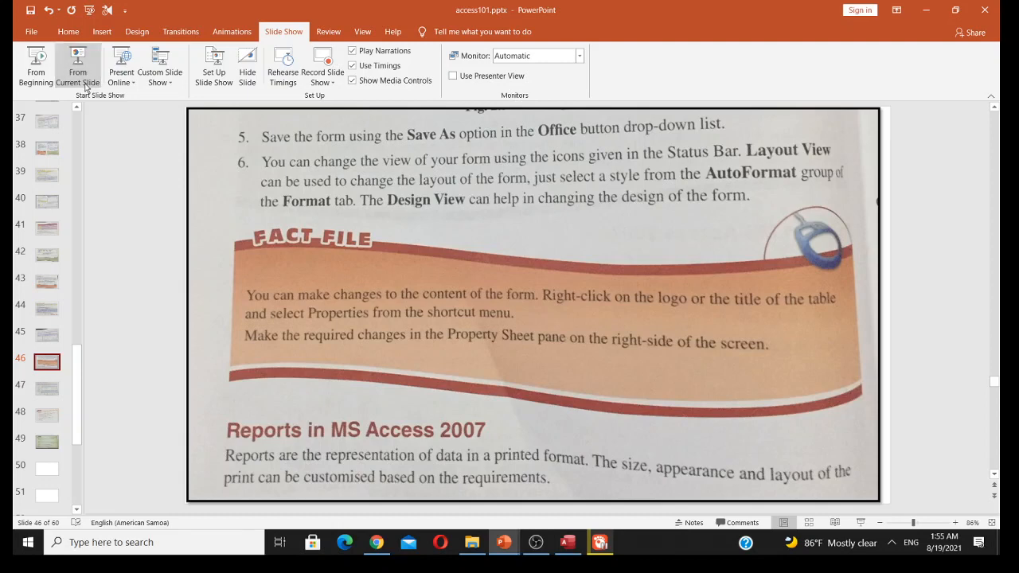
{"action": "left_click", "coordinate": [77, 60]}
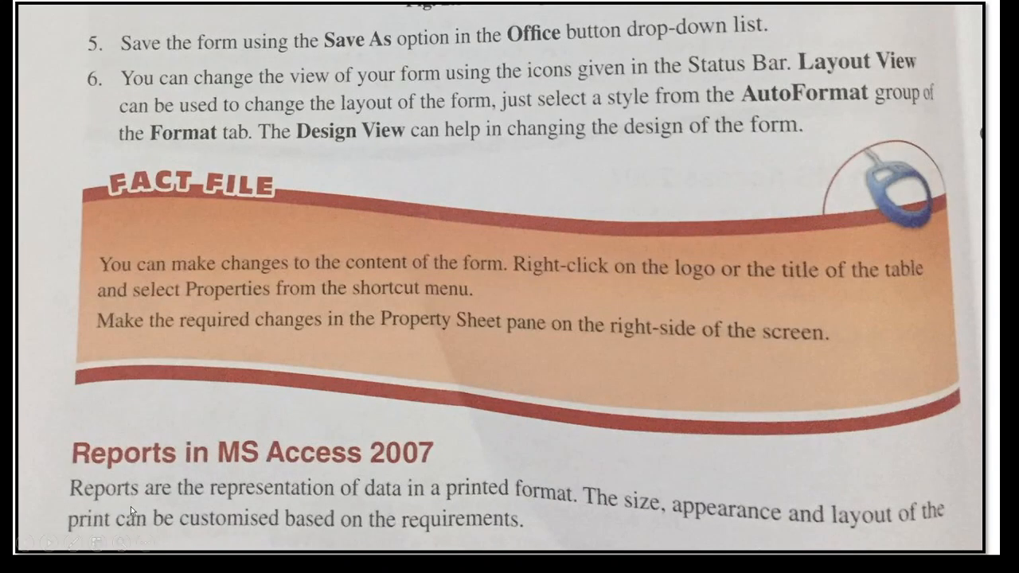
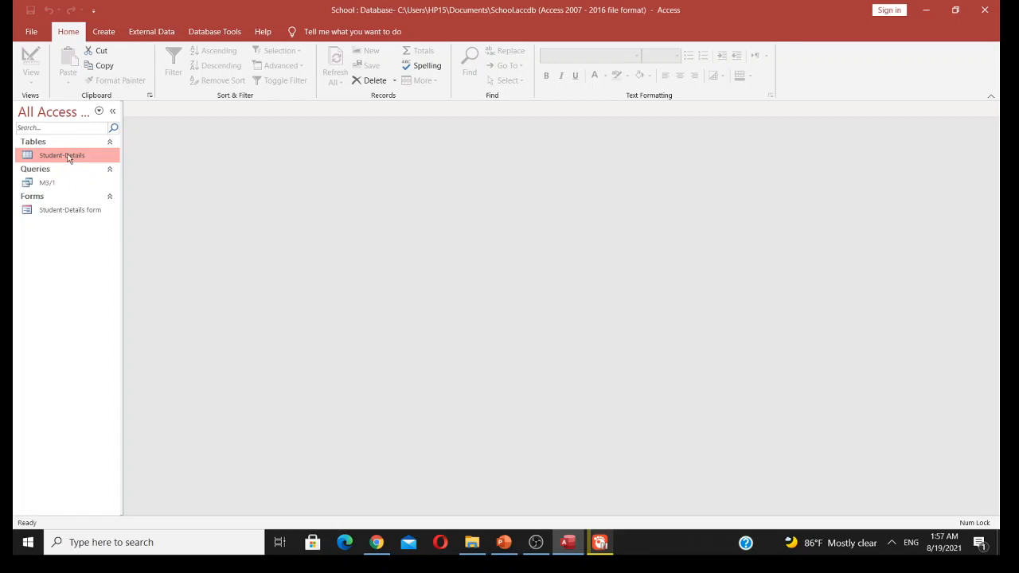
Step: Create a report from the Student-Details table and display it in Report View
{"action": "left_click", "coordinate": [104, 32]}
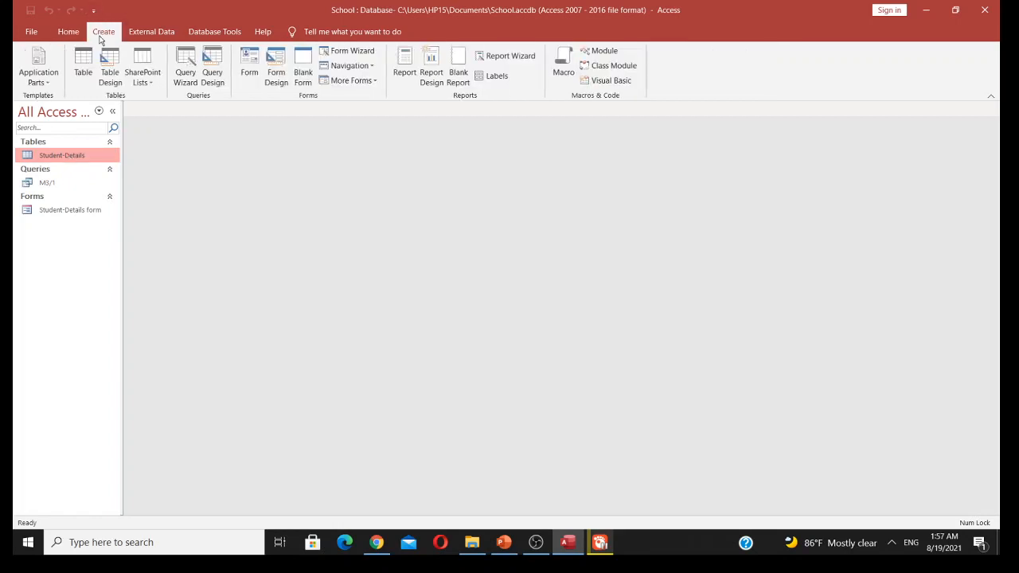
{"action": "left_click", "coordinate": [406, 70]}
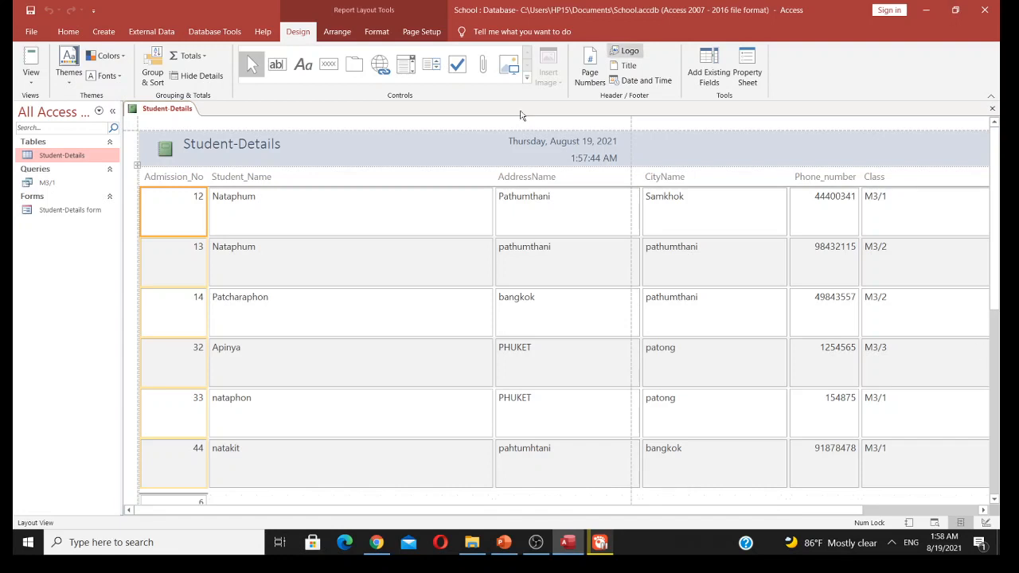
{"action": "left_click", "coordinate": [910, 523]}
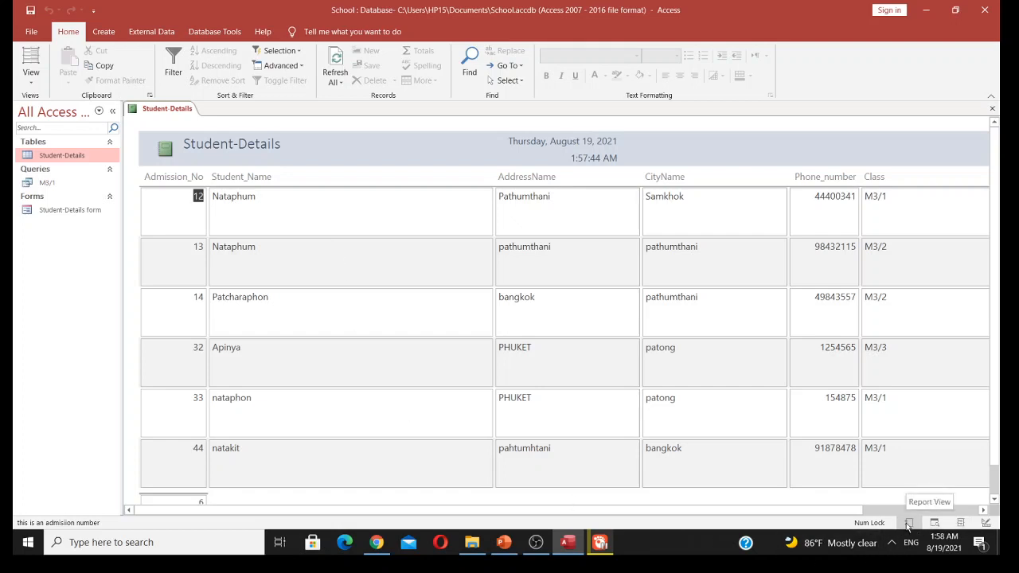
Step: Examine in Print Preview how the report's columns and records fit on the portrait page
{"action": "left_click", "coordinate": [935, 523]}
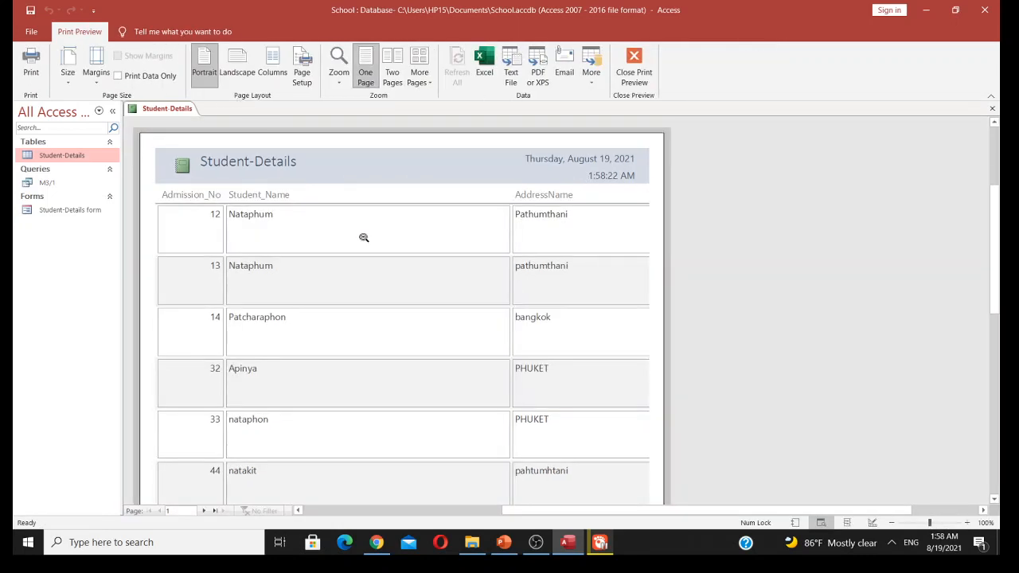
{"action": "scroll", "coordinate": [365, 254], "scroll_direction": "down", "scroll_amount": 3}
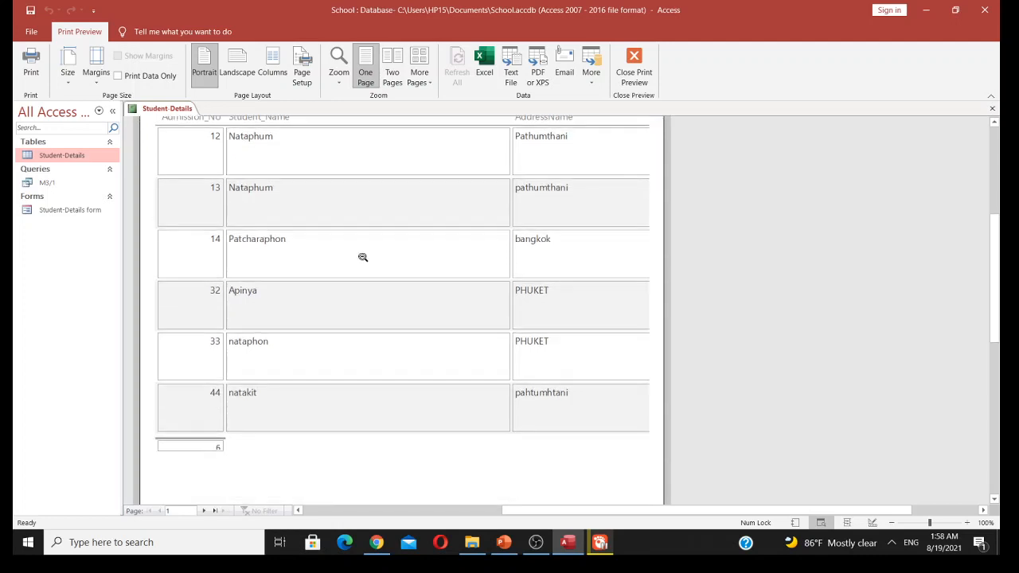
{"action": "scroll", "coordinate": [361, 257], "scroll_direction": "up", "scroll_amount": 5}
{"action": "scroll", "coordinate": [360, 256], "scroll_direction": "down", "scroll_amount": 3}
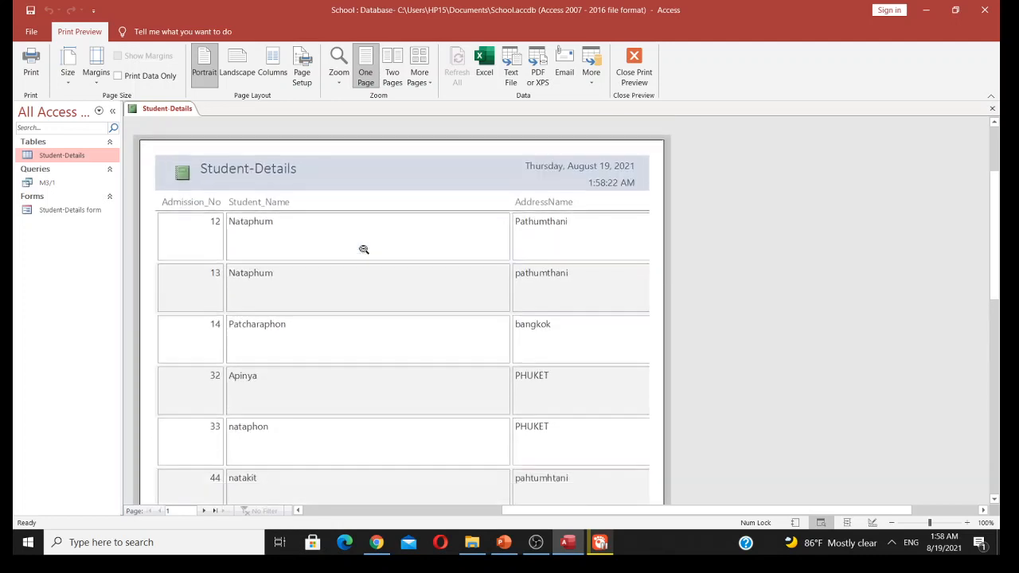
{"action": "scroll", "coordinate": [359, 239], "scroll_direction": "up", "scroll_amount": 5}
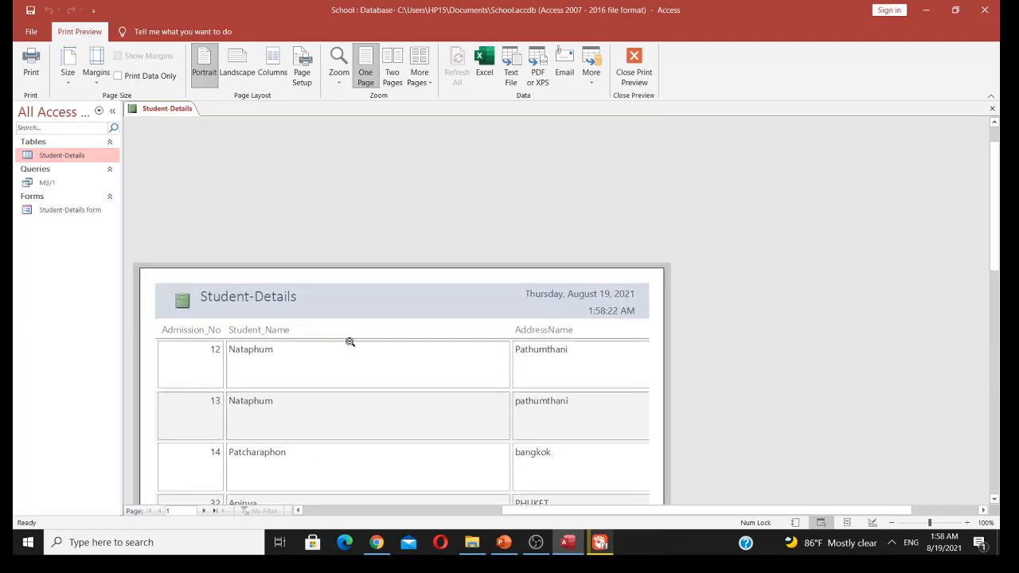
{"action": "scroll", "coordinate": [350, 343], "scroll_direction": "down", "scroll_amount": 1}
{"action": "scroll", "coordinate": [351, 324], "scroll_direction": "up", "scroll_amount": 1}
{"action": "scroll", "coordinate": [351, 322], "scroll_direction": "down", "scroll_amount": 1}
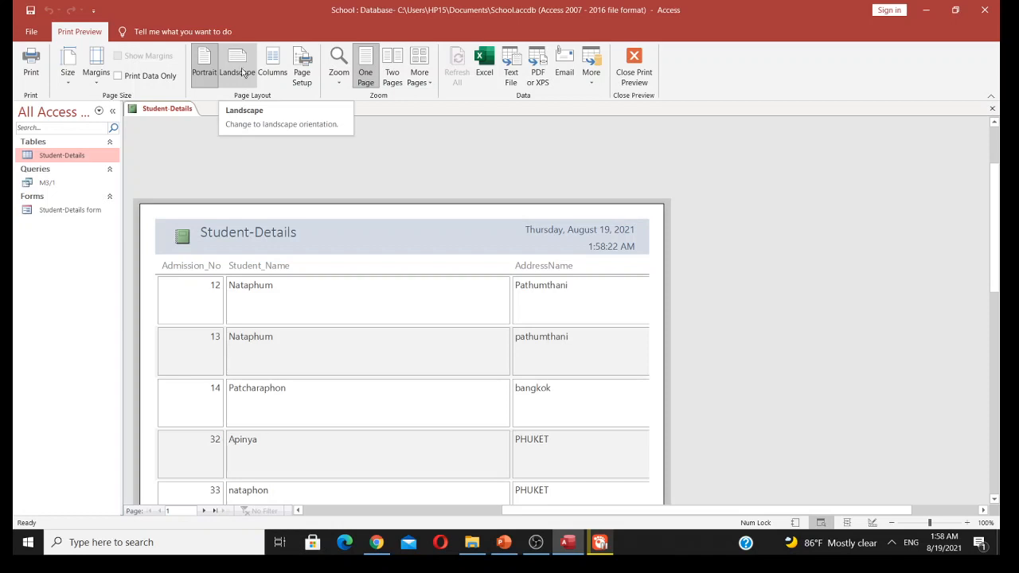
{"action": "scroll", "coordinate": [283, 235], "scroll_direction": "down", "scroll_amount": 4}
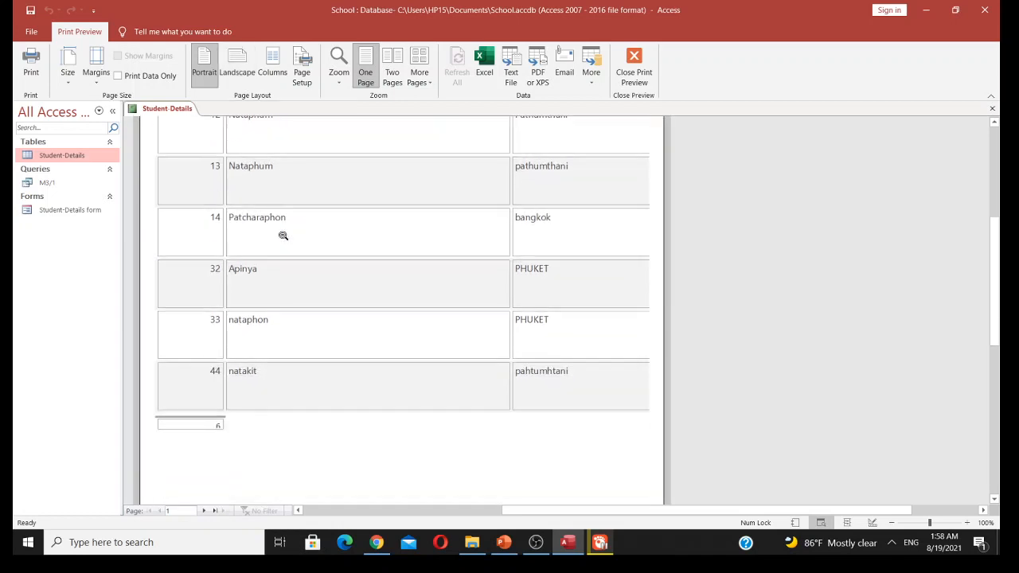
{"action": "scroll", "coordinate": [284, 234], "scroll_direction": "up", "scroll_amount": 4}
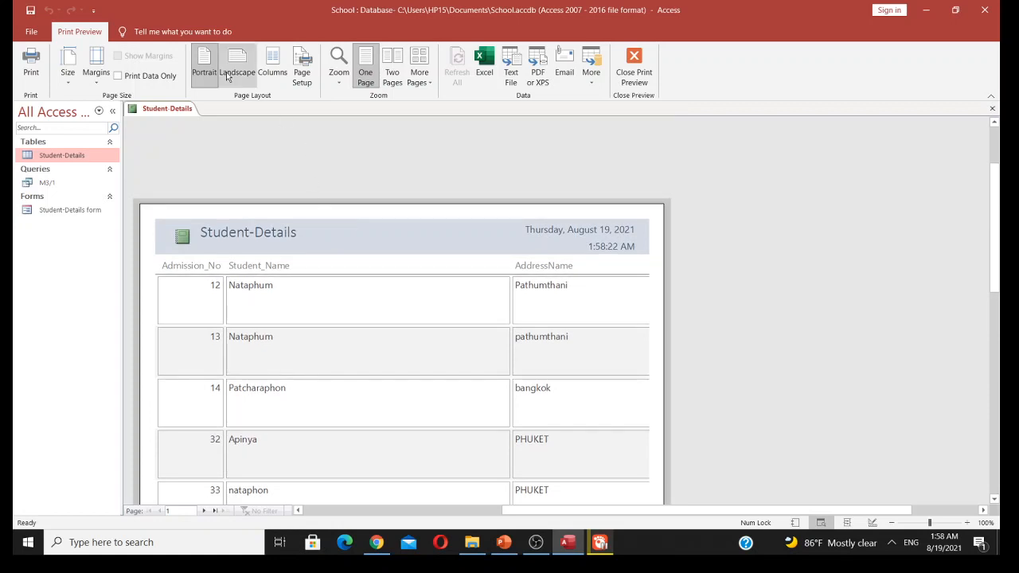
Step: Change the report's page orientation to landscape, check the page and close Print Preview
{"action": "left_click", "coordinate": [242, 74]}
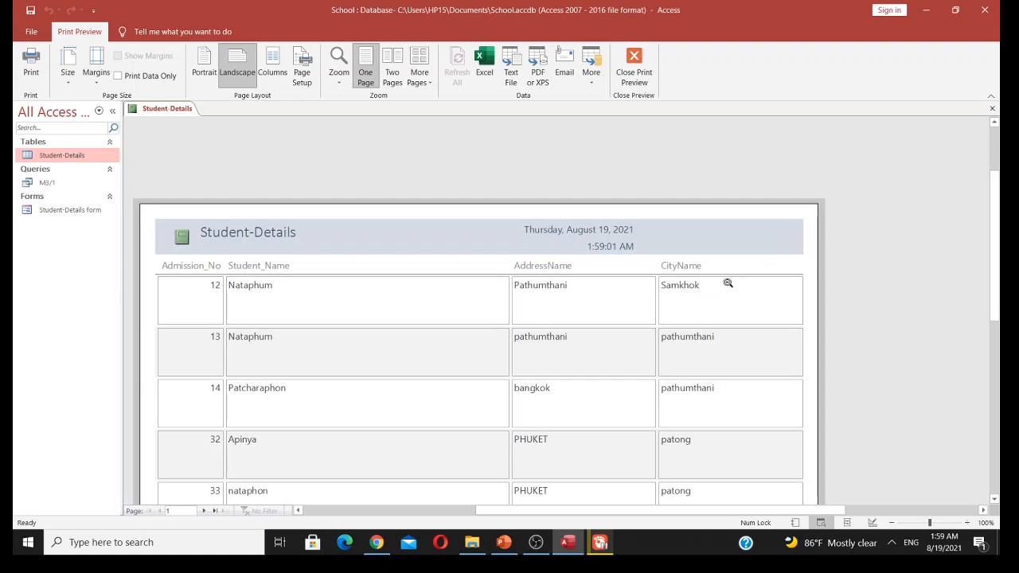
{"action": "scroll", "coordinate": [728, 283], "scroll_direction": "down", "scroll_amount": 1}
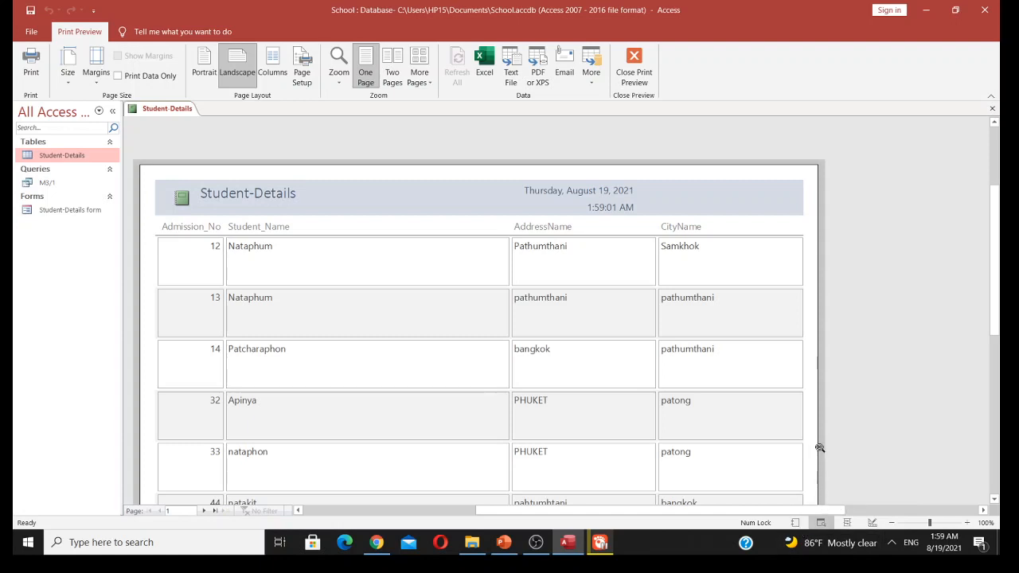
{"action": "key", "text": "Escape"}
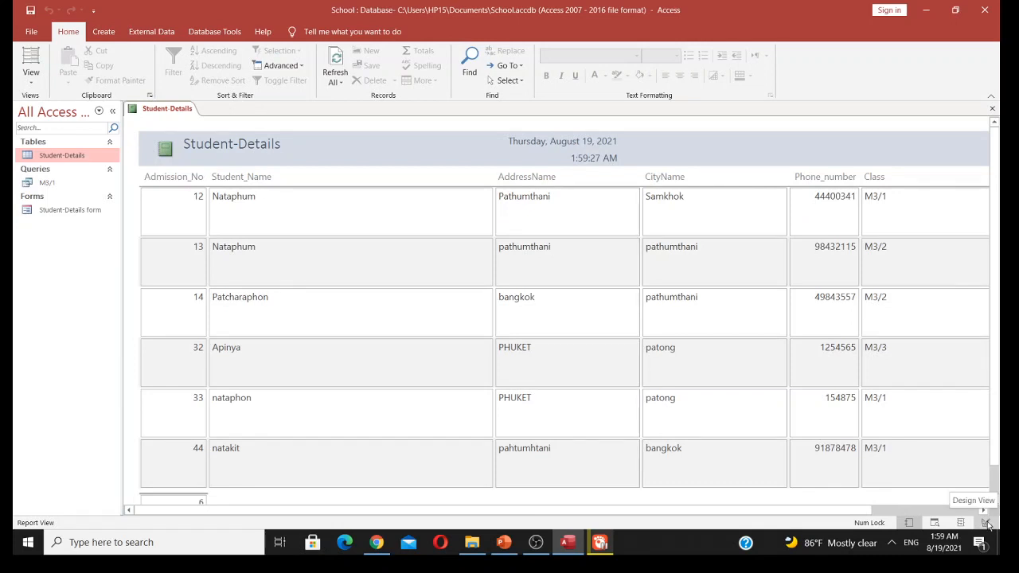
Step: Narrow the report's Student_Name column in Layout View until it is only slightly wider than the names
{"action": "left_click", "coordinate": [987, 524]}
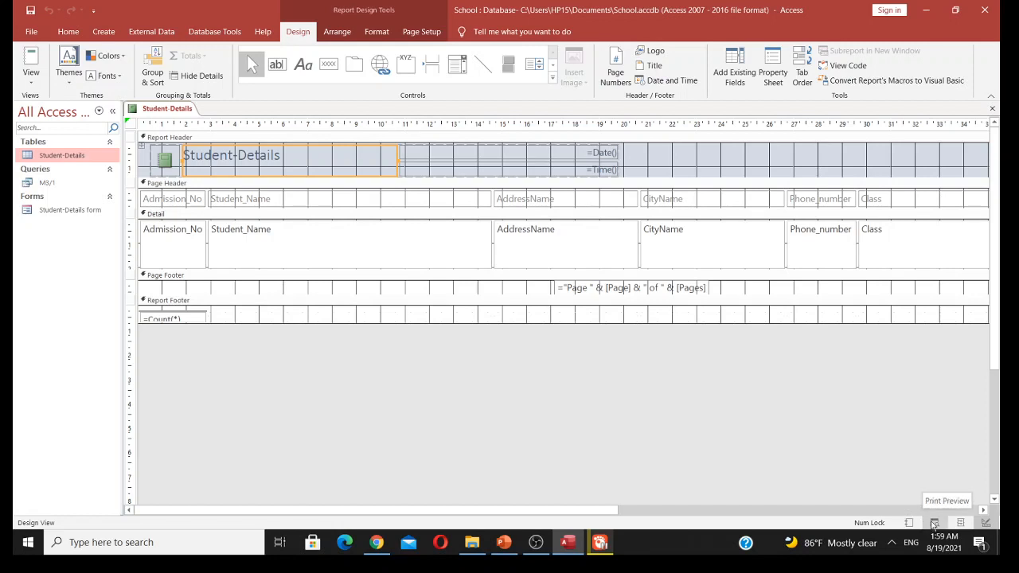
{"action": "left_click", "coordinate": [960, 524]}
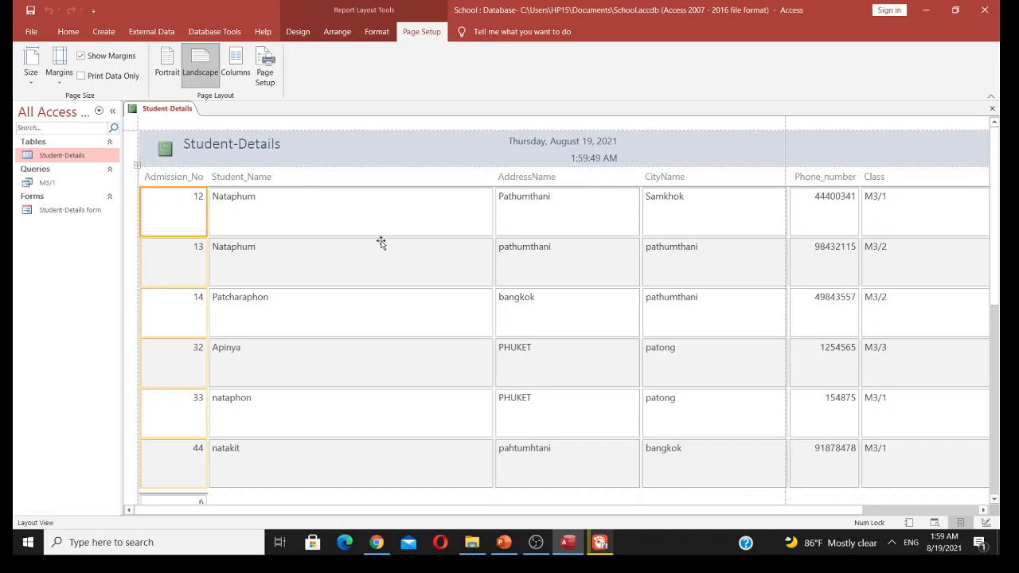
{"action": "left_click", "coordinate": [464, 148]}
{"action": "left_click", "coordinate": [458, 217]}
{"action": "left_click_drag", "start_coordinate": [494, 220], "coordinate": [338, 226]}
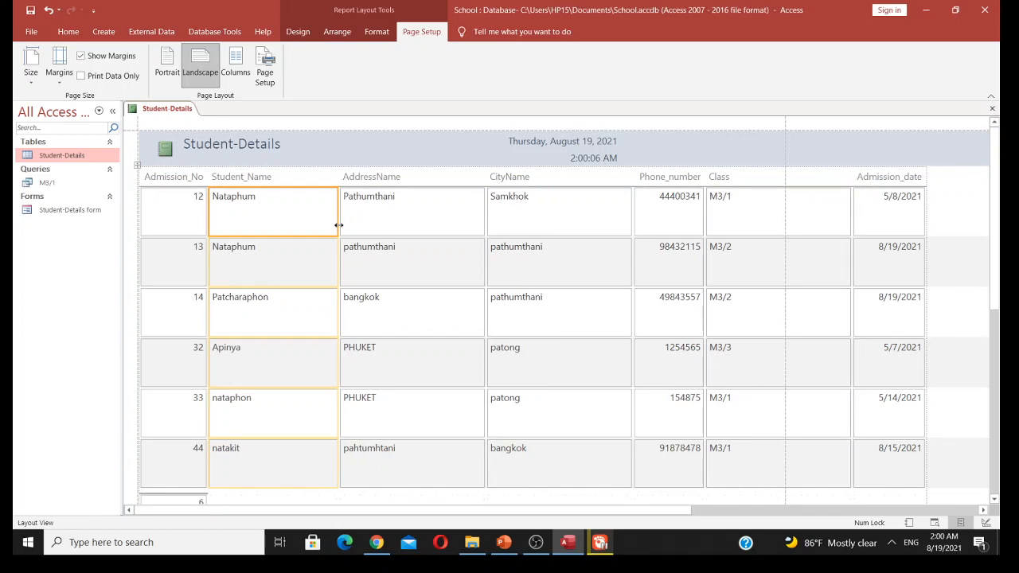
{"action": "left_click", "coordinate": [446, 215]}
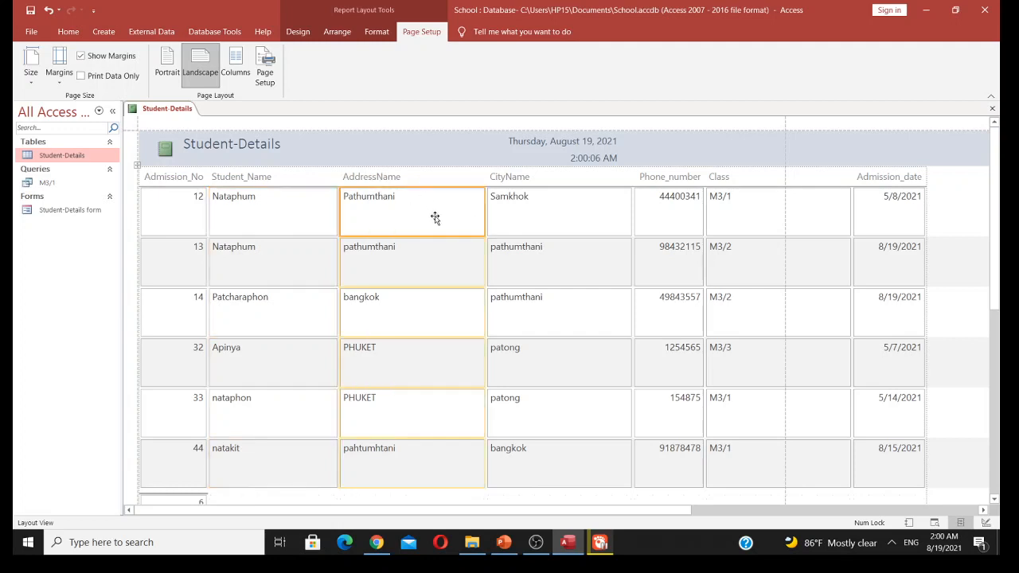
{"action": "left_click", "coordinate": [557, 220]}
{"action": "left_click", "coordinate": [262, 217]}
{"action": "left_click_drag", "start_coordinate": [337, 221], "coordinate": [281, 247]}
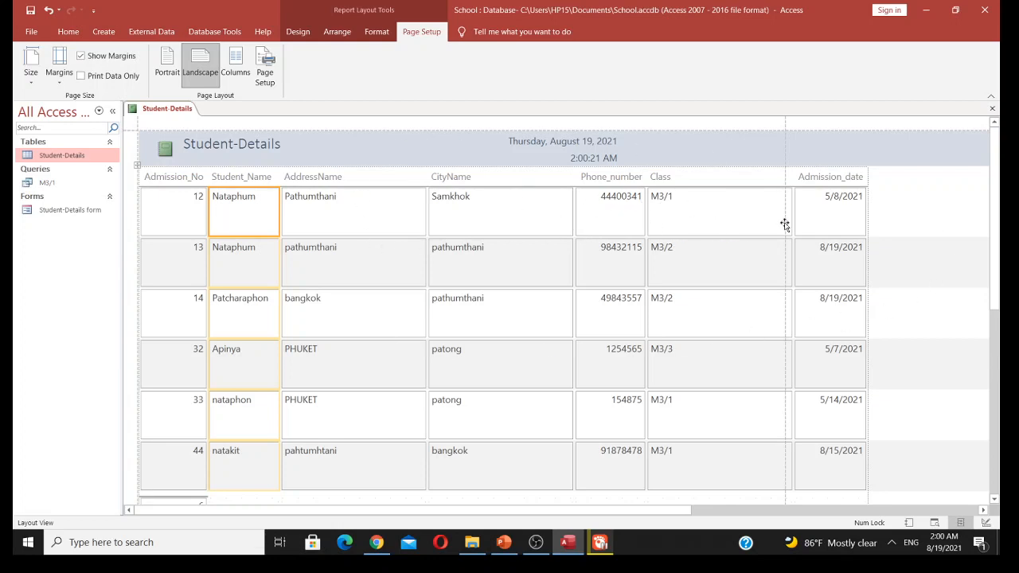
Step: Narrow the Class column so that Admission_date fits within the page width, and check the report in Print Preview
{"action": "left_click", "coordinate": [713, 215]}
{"action": "left_click_drag", "start_coordinate": [794, 217], "coordinate": [693, 248]}
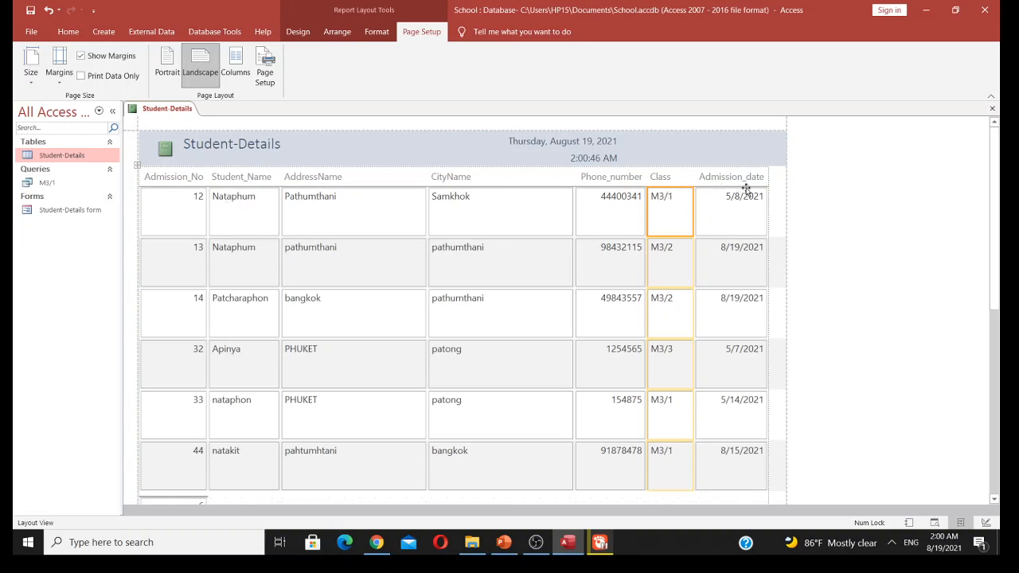
{"action": "left_click", "coordinate": [936, 524]}
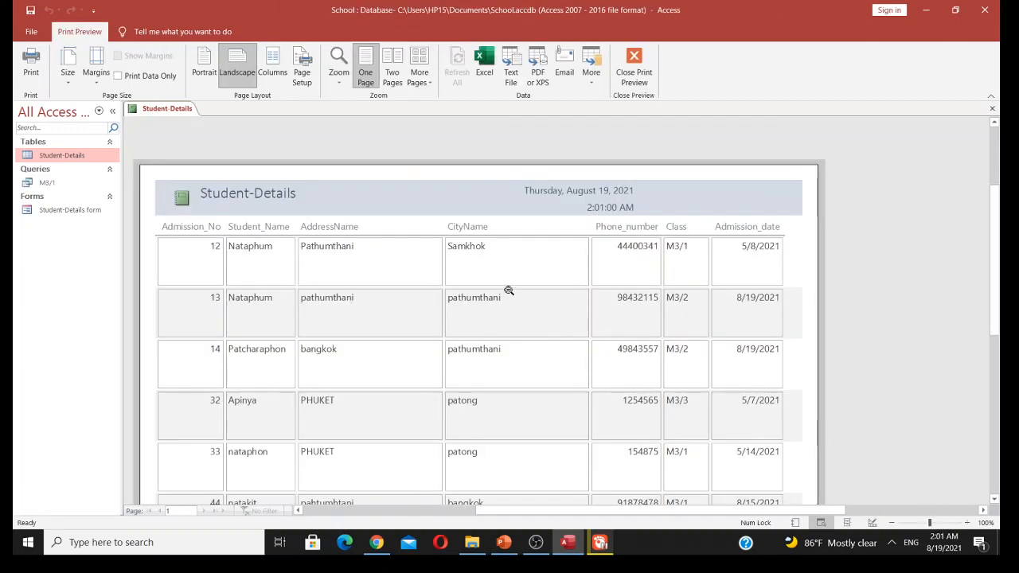
{"action": "scroll", "coordinate": [523, 273], "scroll_direction": "down", "scroll_amount": 5}
{"action": "scroll", "coordinate": [521, 275], "scroll_direction": "up", "scroll_amount": 5}
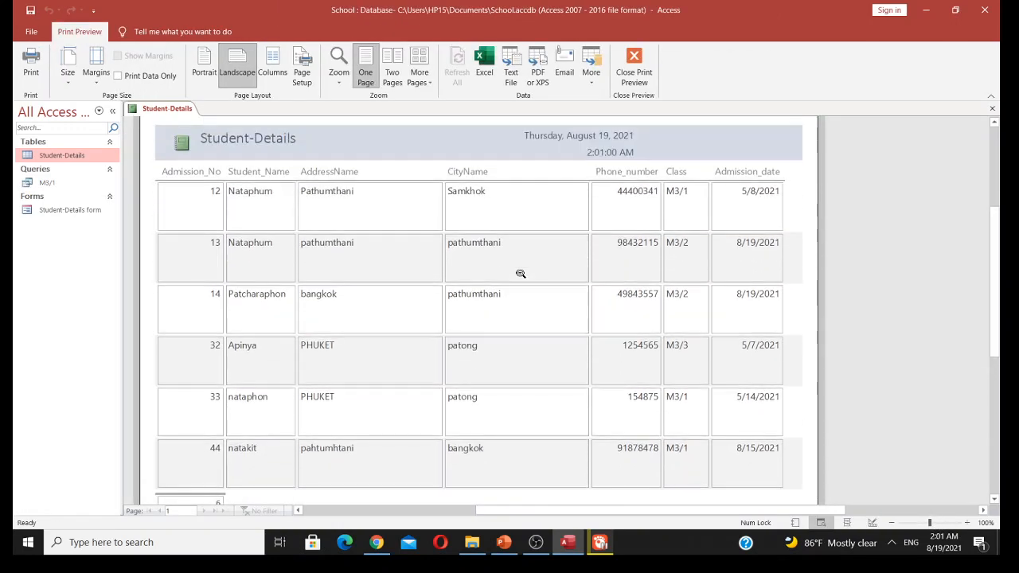
Step: Examine the landscape report in Print Preview, from the header and column headings down to the record count and page number
{"action": "scroll", "coordinate": [520, 260], "scroll_direction": "down", "scroll_amount": 4}
{"action": "scroll", "coordinate": [521, 260], "scroll_direction": "down", "scroll_amount": 2}
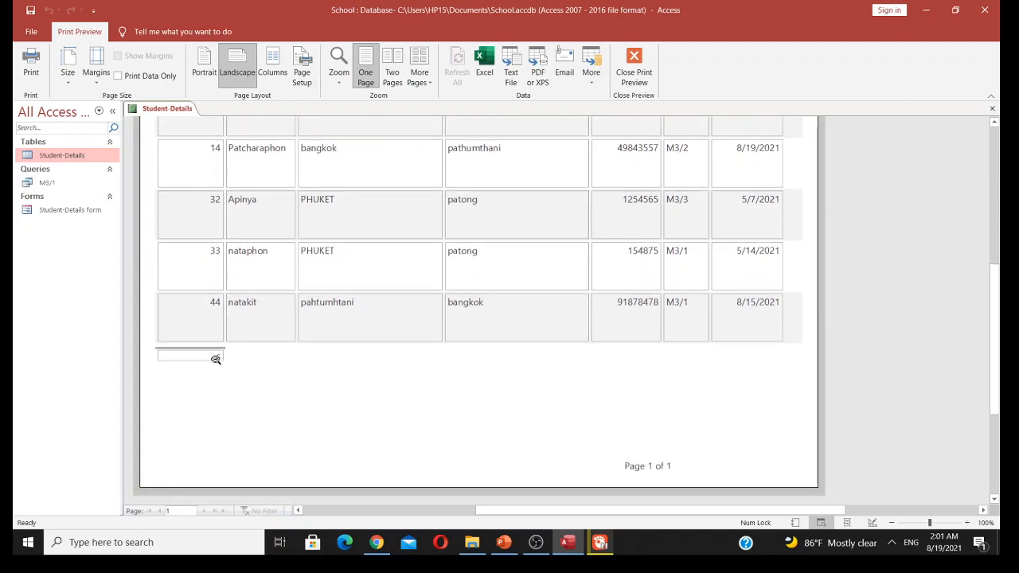
{"action": "scroll", "coordinate": [214, 359], "scroll_direction": "up", "scroll_amount": 2}
{"action": "scroll", "coordinate": [210, 362], "scroll_direction": "down", "scroll_amount": 3}
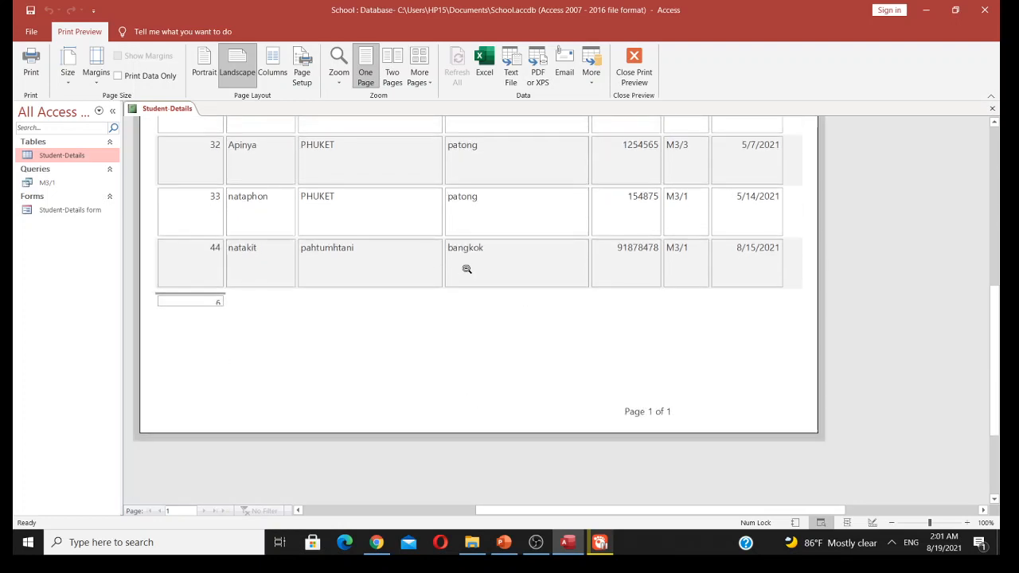
{"action": "scroll", "coordinate": [466, 270], "scroll_direction": "up", "scroll_amount": 2}
{"action": "scroll", "coordinate": [467, 269], "scroll_direction": "up", "scroll_amount": 6}
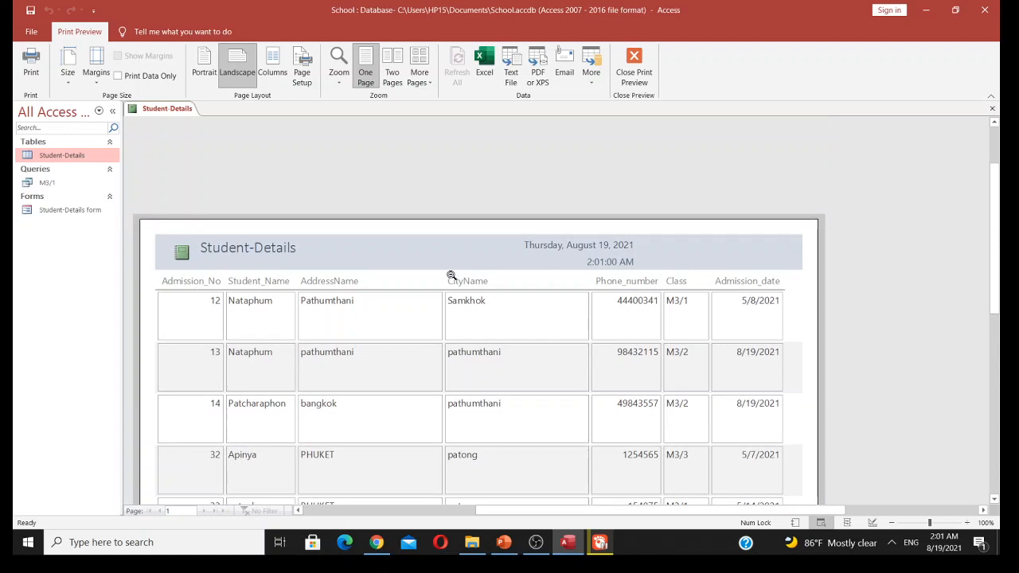
{"action": "scroll", "coordinate": [446, 270], "scroll_direction": "down", "scroll_amount": 3}
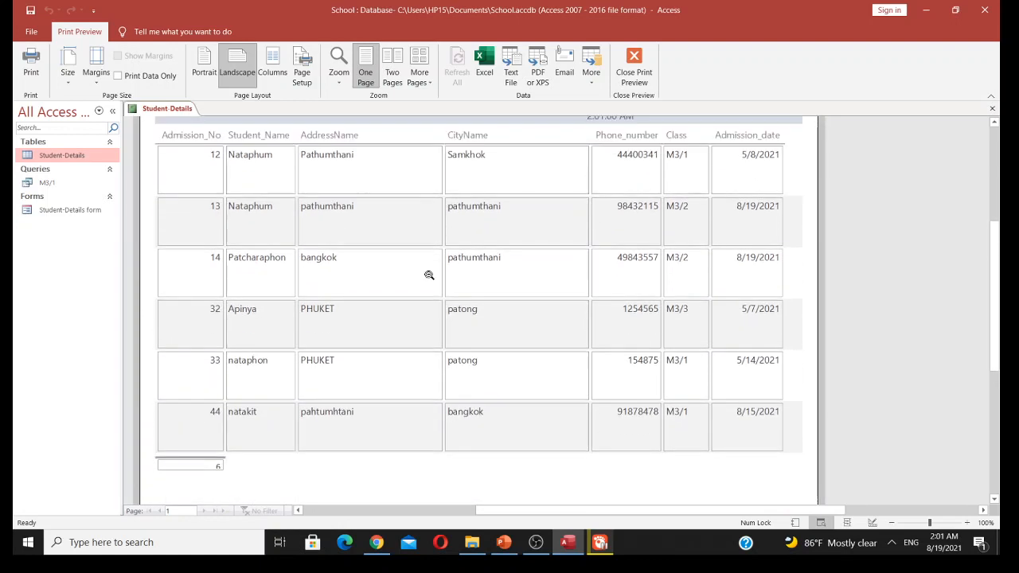
{"action": "scroll", "coordinate": [427, 274], "scroll_direction": "down", "scroll_amount": 4}
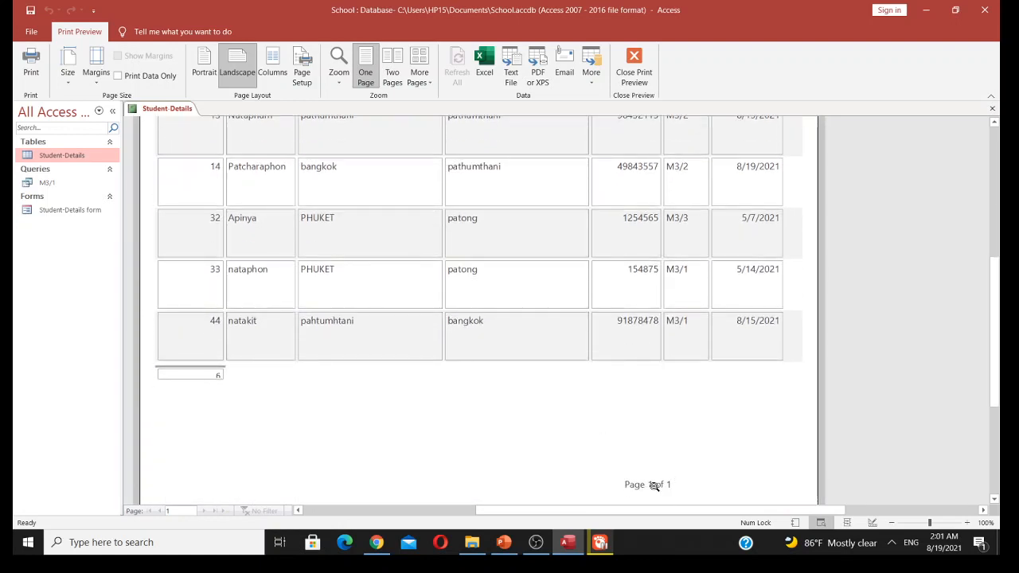
{"action": "scroll", "coordinate": [464, 291], "scroll_direction": "up", "scroll_amount": 6}
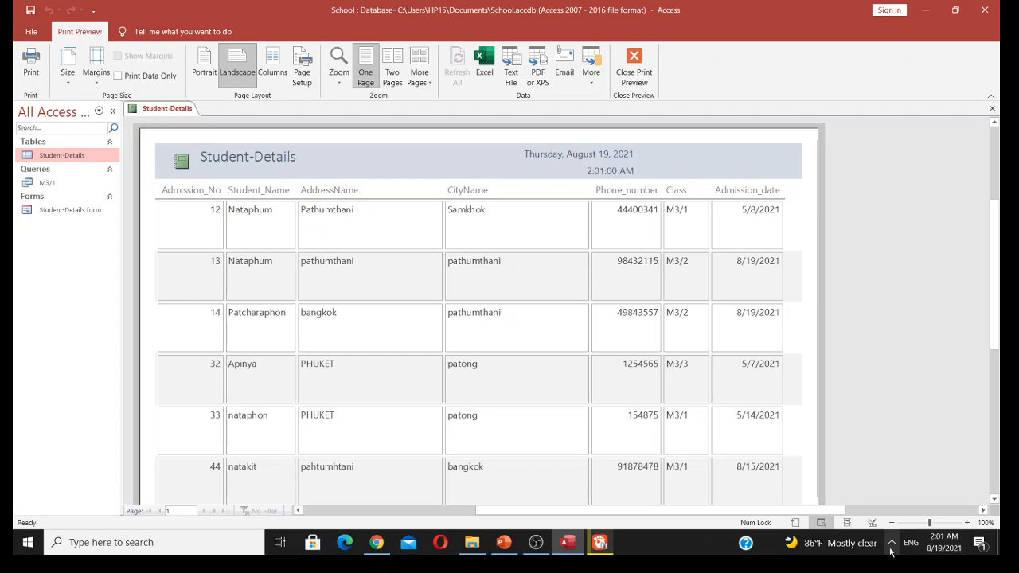
Step: Replace the report header title with "Samkhok School Student Report" in Design View
{"action": "left_click", "coordinate": [847, 524]}
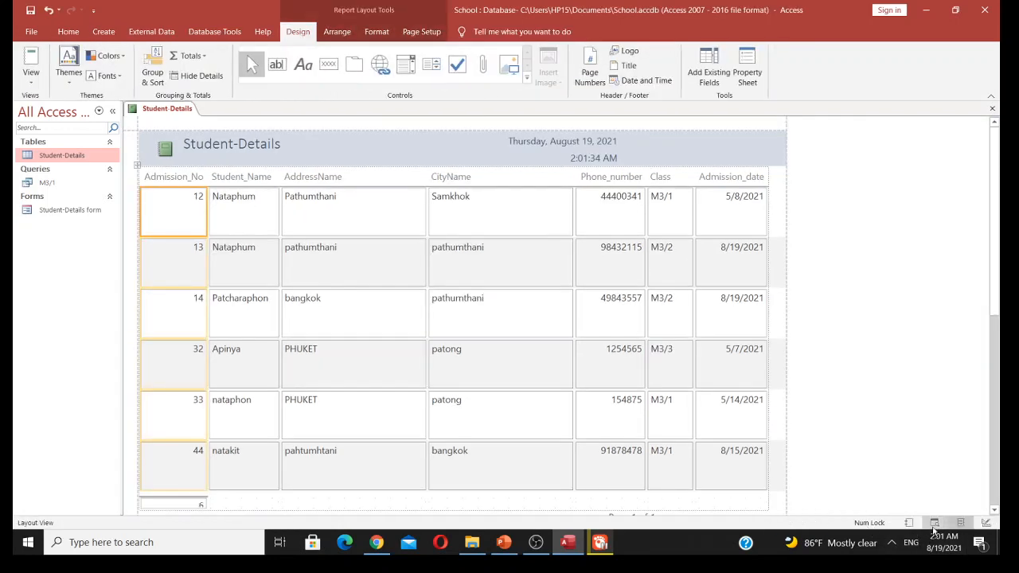
{"action": "left_click", "coordinate": [985, 524]}
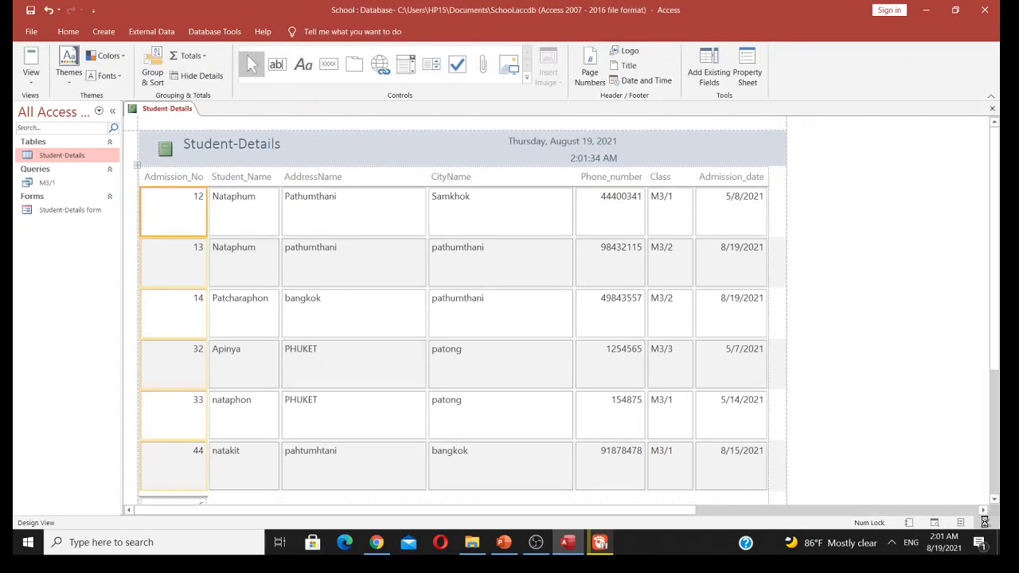
{"action": "left_click", "coordinate": [279, 160]}
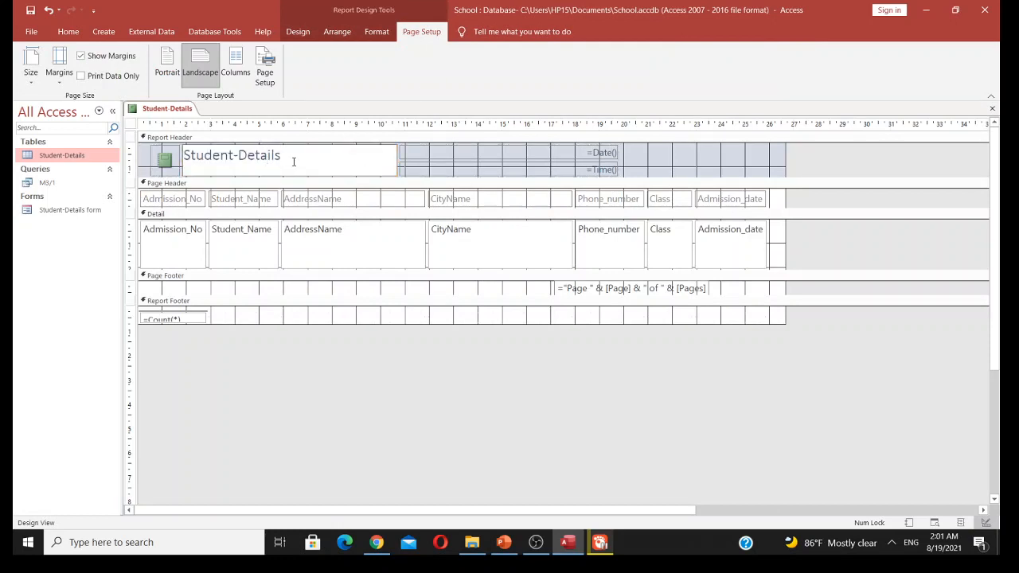
{"action": "key", "text": "BackSpace"}
{"action": "key", "text": "BackSpace"}
{"action": "key", "text": "BackSpace"}
{"action": "key", "text": "BackSpace"}
{"action": "key", "text": "BackSpace"}
{"action": "key", "text": "BackSpace"}
{"action": "key", "text": "BackSpace"}
{"action": "key", "text": "BackSpace"}
{"action": "key", "text": "BackSpace"}
{"action": "key", "text": "BackSpace"}
{"action": "key", "text": "BackSpace"}
{"action": "key", "text": "BackSpace"}
{"action": "key", "text": "BackSpace"}
{"action": "type", "text": "amkhok School"}
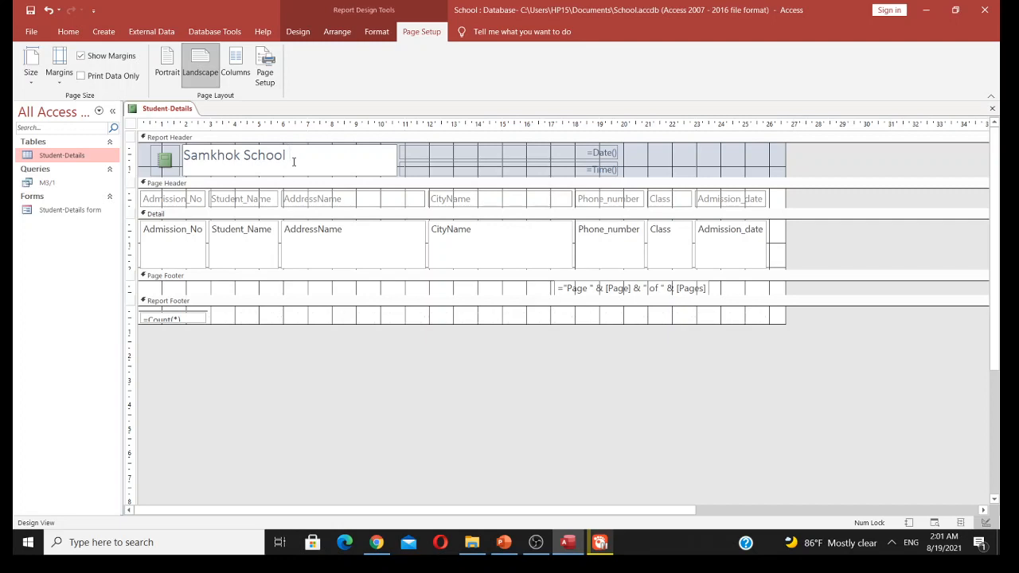
{"action": "type", "text": " Student Report"}
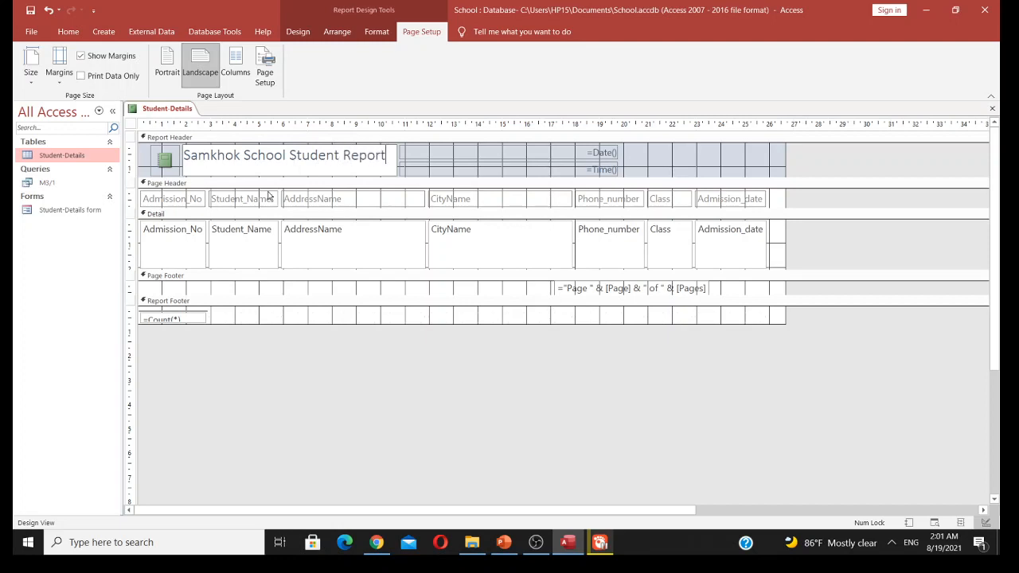
Step: Check the date and time fields in the report header and examine the retitled report in Print Preview
{"action": "left_click", "coordinate": [601, 157]}
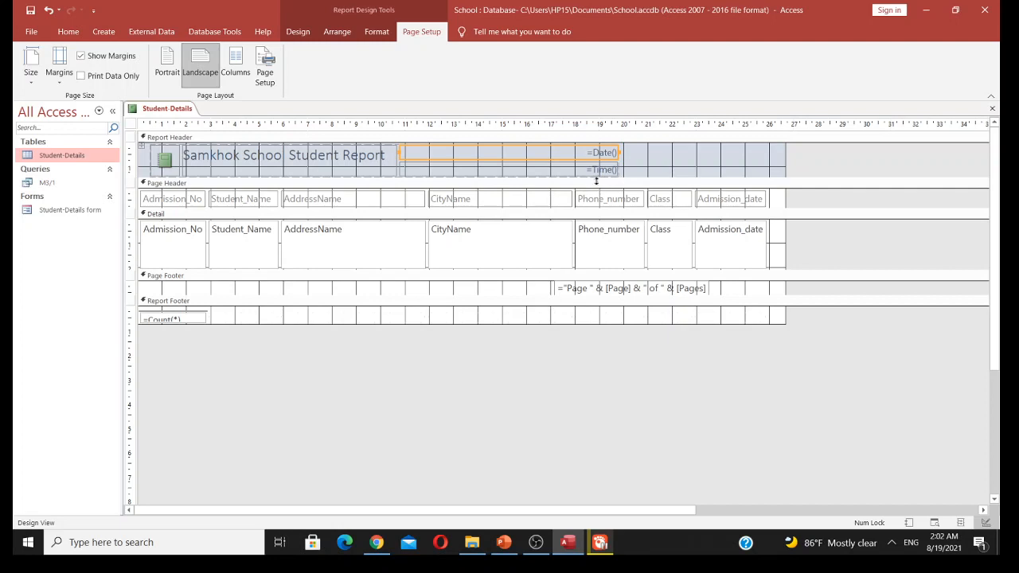
{"action": "left_click", "coordinate": [593, 170]}
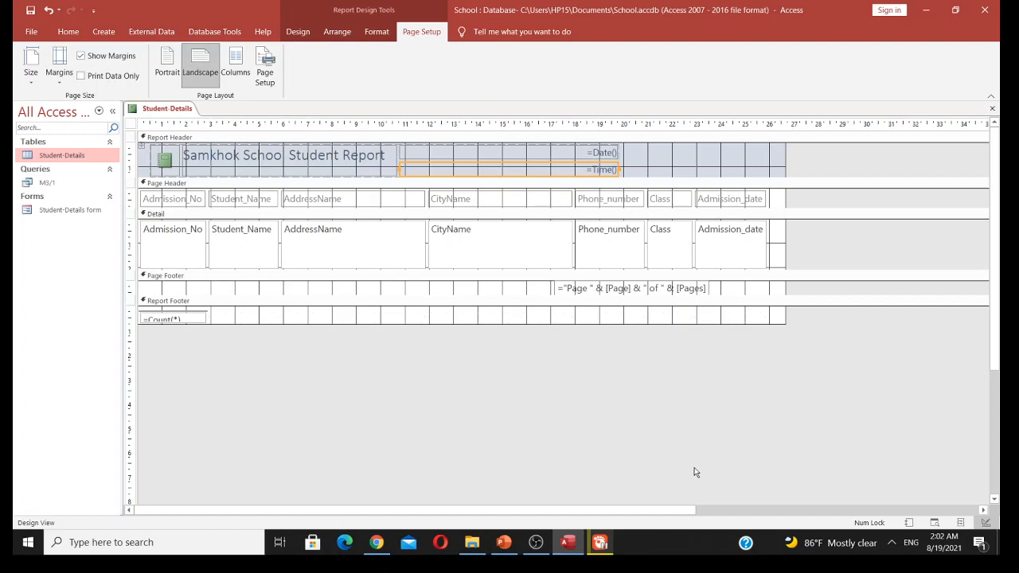
{"action": "left_click", "coordinate": [934, 523]}
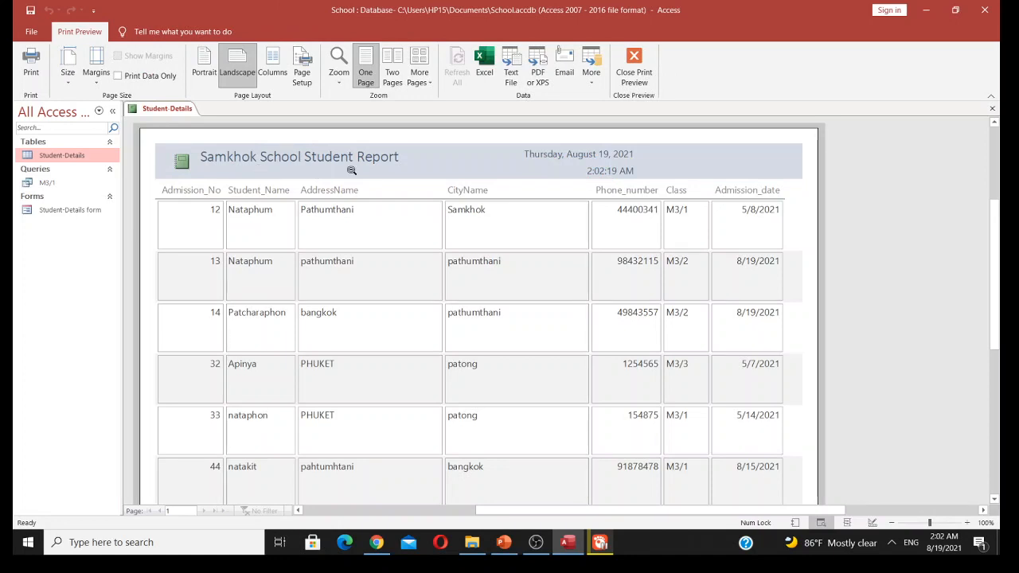
{"action": "scroll", "coordinate": [406, 199], "scroll_direction": "down", "scroll_amount": 5}
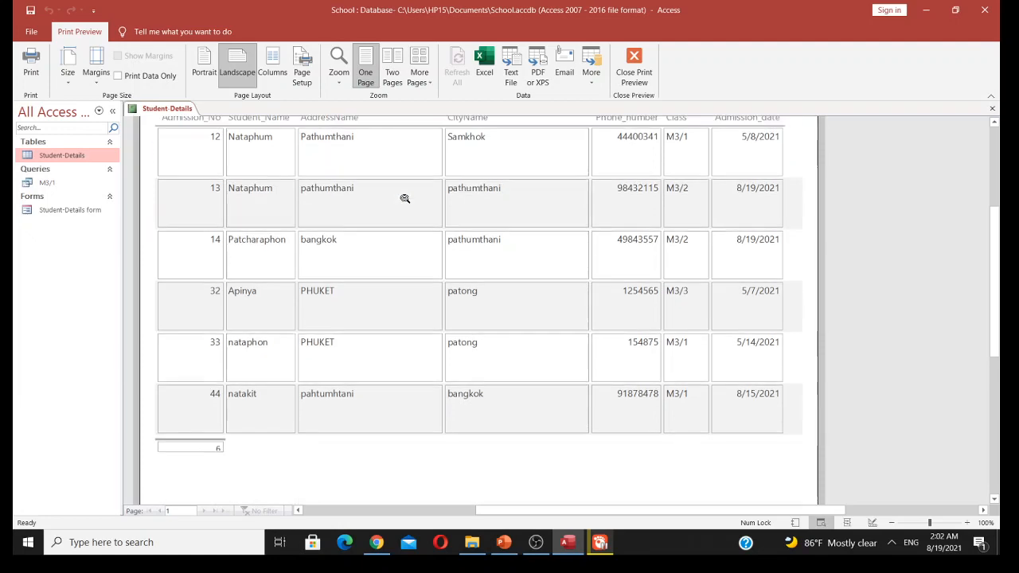
{"action": "scroll", "coordinate": [419, 196], "scroll_direction": "up", "scroll_amount": 5}
{"action": "scroll", "coordinate": [418, 195], "scroll_direction": "up", "scroll_amount": 3}
{"action": "scroll", "coordinate": [416, 194], "scroll_direction": "down", "scroll_amount": 3}
{"action": "scroll", "coordinate": [409, 210], "scroll_direction": "down", "scroll_amount": 5}
{"action": "scroll", "coordinate": [406, 211], "scroll_direction": "up", "scroll_amount": 4}
{"action": "scroll", "coordinate": [405, 211], "scroll_direction": "up", "scroll_amount": 4}
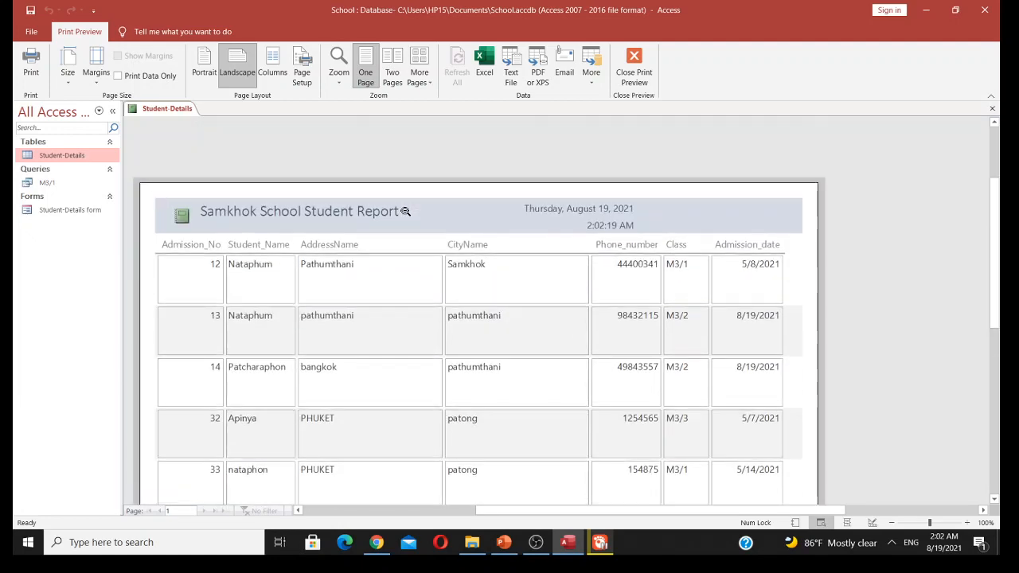
{"action": "scroll", "coordinate": [406, 211], "scroll_direction": "down", "scroll_amount": 2}
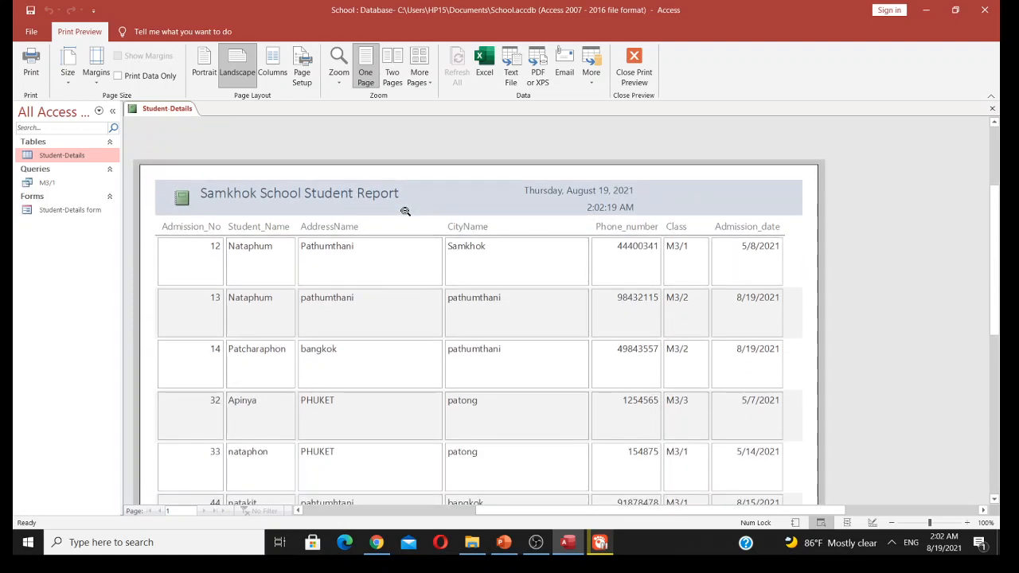
{"action": "scroll", "coordinate": [405, 211], "scroll_direction": "down", "scroll_amount": 4}
{"action": "scroll", "coordinate": [405, 201], "scroll_direction": "up", "scroll_amount": 4}
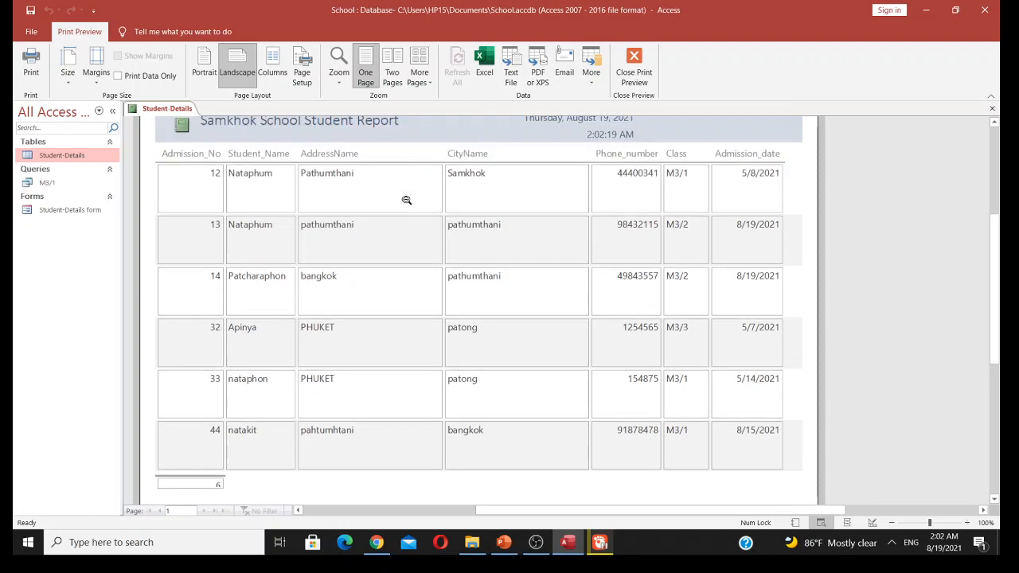
{"action": "scroll", "coordinate": [403, 200], "scroll_direction": "up", "scroll_amount": 2}
{"action": "scroll", "coordinate": [402, 199], "scroll_direction": "down", "scroll_amount": 3}
{"action": "scroll", "coordinate": [399, 203], "scroll_direction": "down", "scroll_amount": 2}
{"action": "scroll", "coordinate": [399, 202], "scroll_direction": "up", "scroll_amount": 4}
{"action": "scroll", "coordinate": [399, 202], "scroll_direction": "down", "scroll_amount": 1}
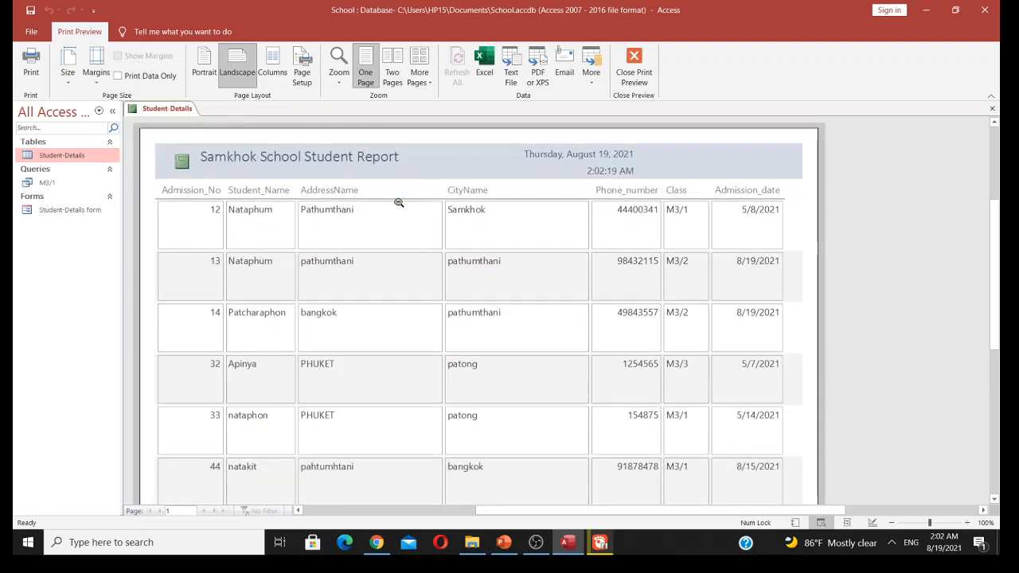